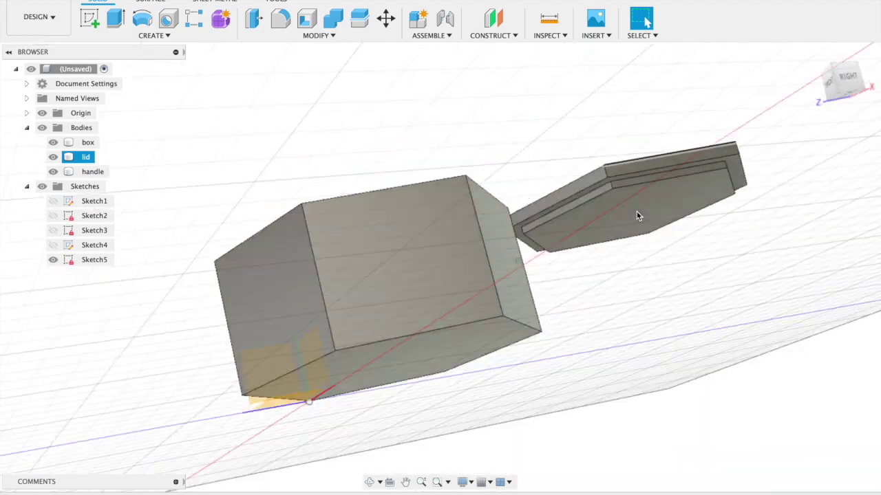
pyautogui.keyDown('shift'); pyautogui.scroll(10, 647, 216); pyautogui.keyUp('shift')
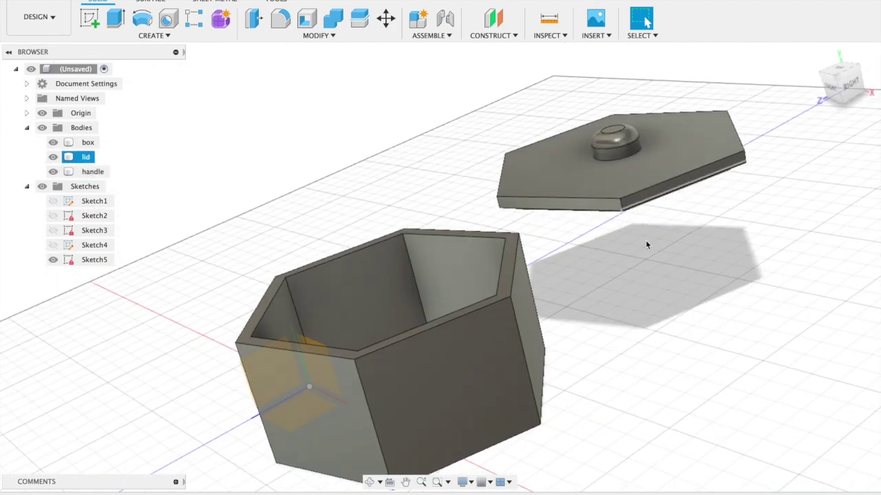
pyautogui.hscroll(-1, 645, 252)
pyautogui.keyDown('shift'); pyautogui.scroll(2, 636, 258); pyautogui.keyUp('shift')
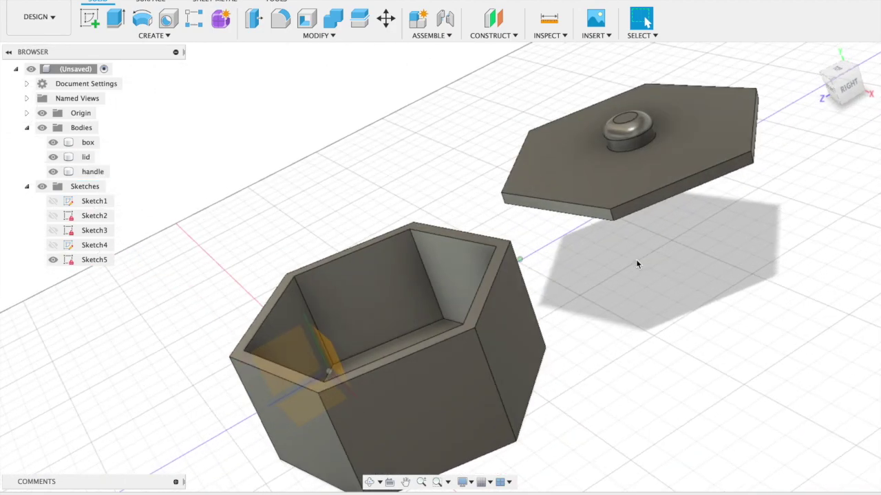
# Create a new, empty design alongside the finished hexagonal box model.
pyautogui.click(52, 0)
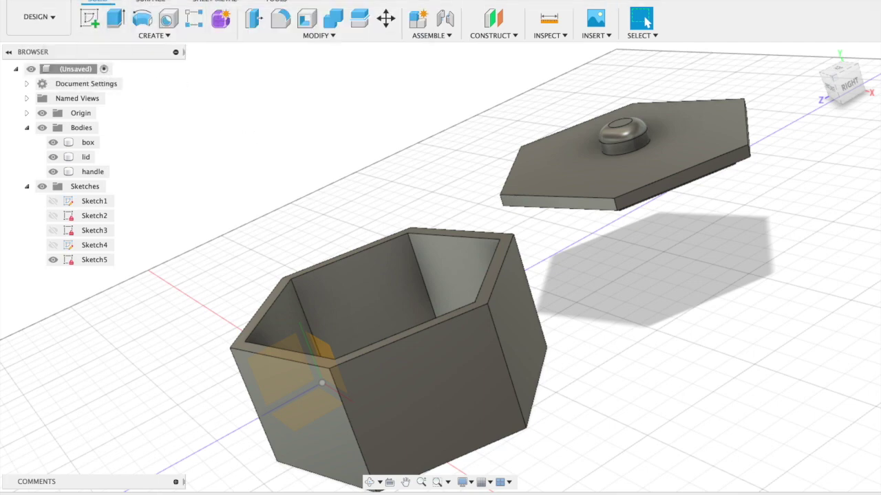
pyautogui.click(48, 2)
pyautogui.moveTo(49, 14)
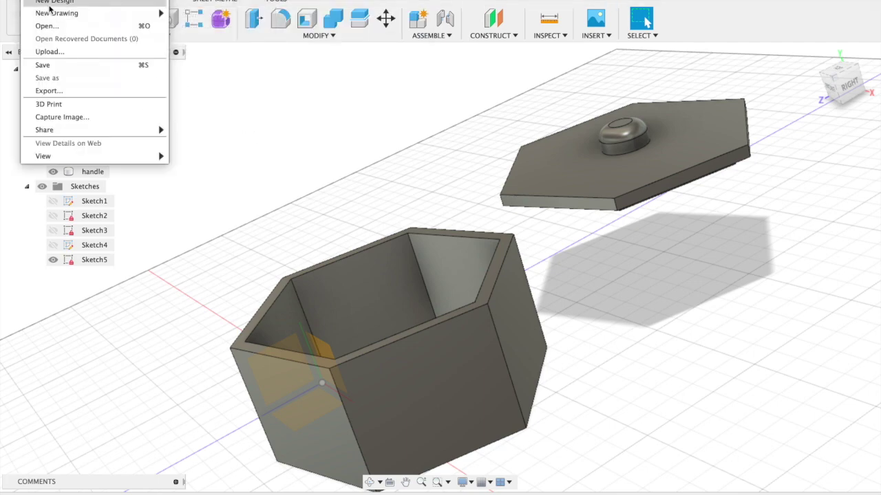
pyautogui.click(49, 2)
pyautogui.click(39, 114)
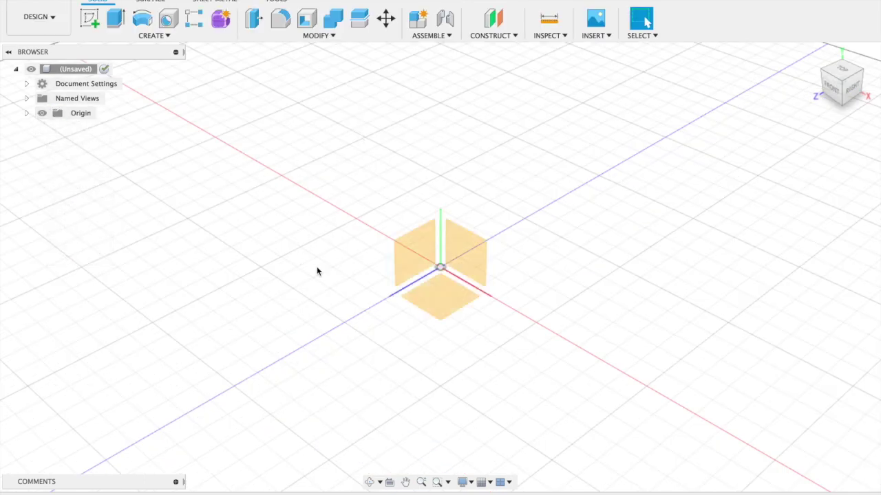
# Start a sketch on the horizontal origin plane and draw a 6-sided edge polygon from the origin with sides about 5 cm long.
pyautogui.click(88, 22)
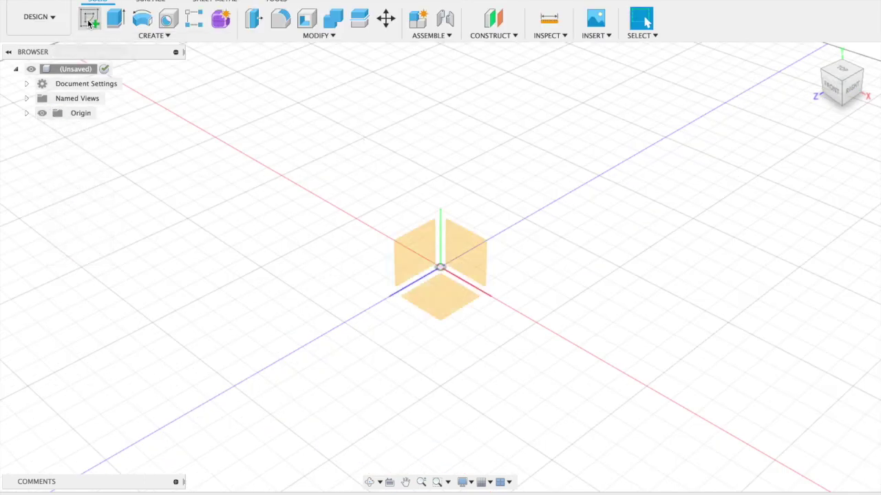
pyautogui.click(448, 314)
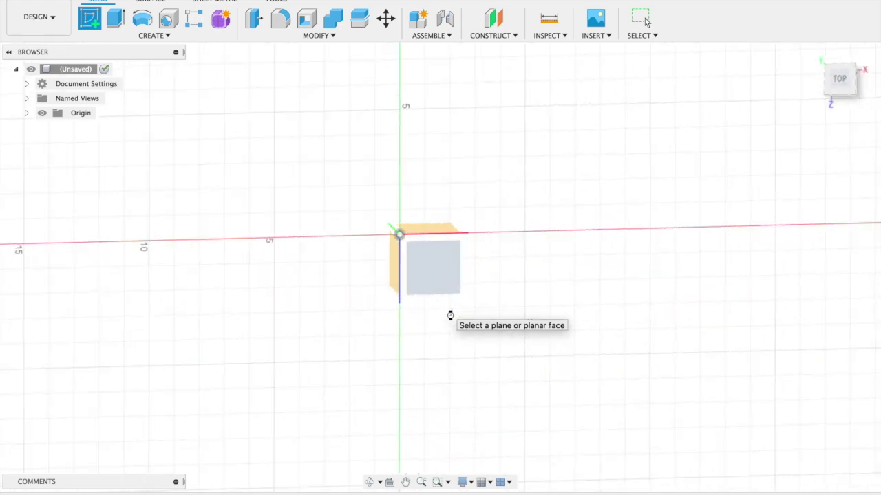
pyautogui.click(166, 37)
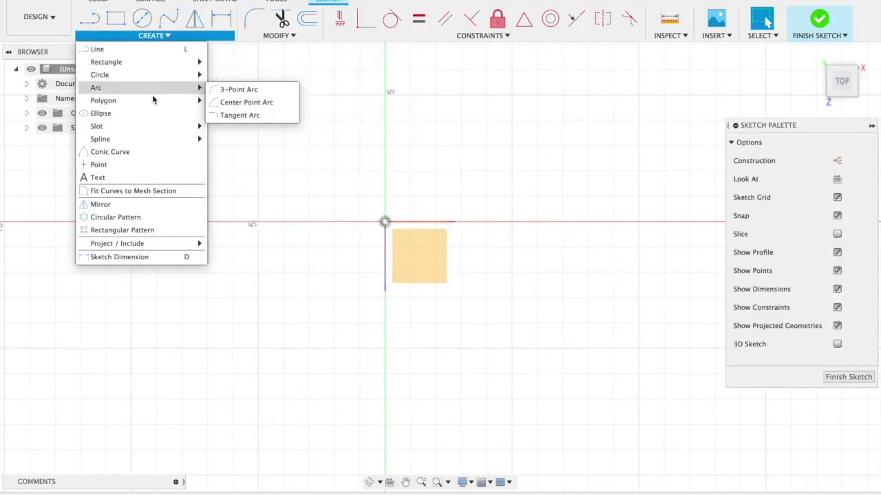
pyautogui.moveTo(152, 102)
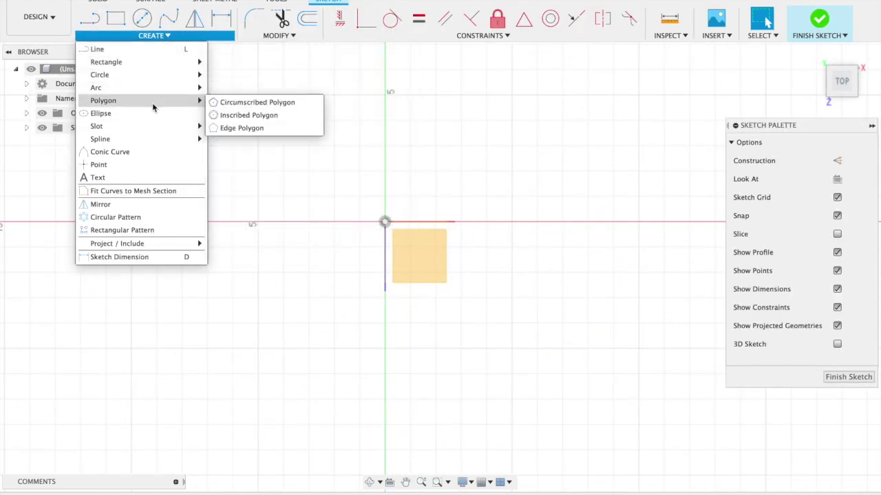
pyautogui.click(240, 128)
pyautogui.click(385, 221)
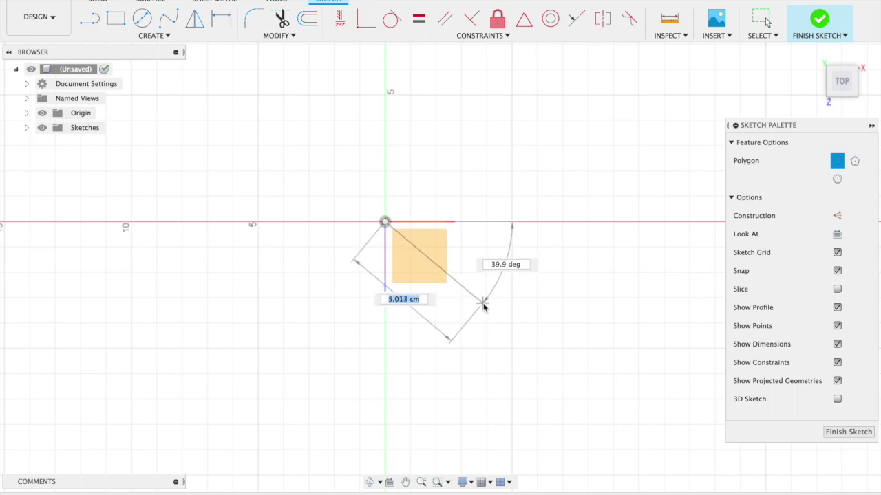
pyautogui.click(486, 302)
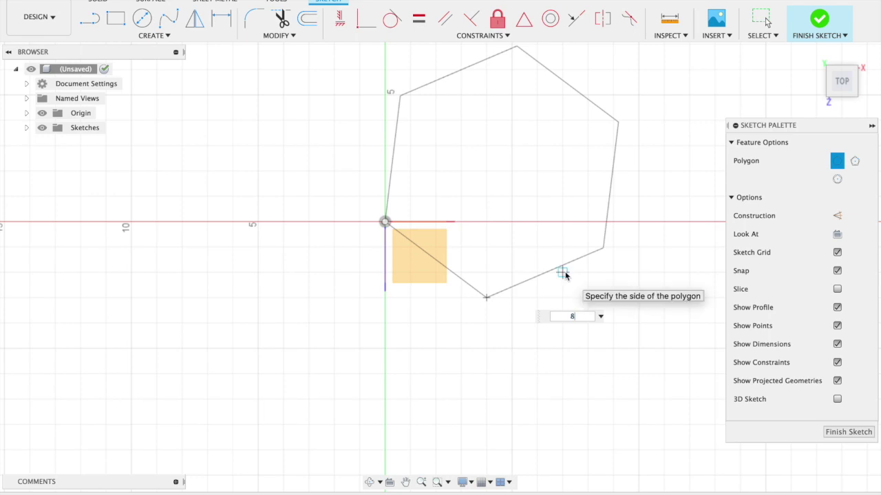
pyautogui.write('7')
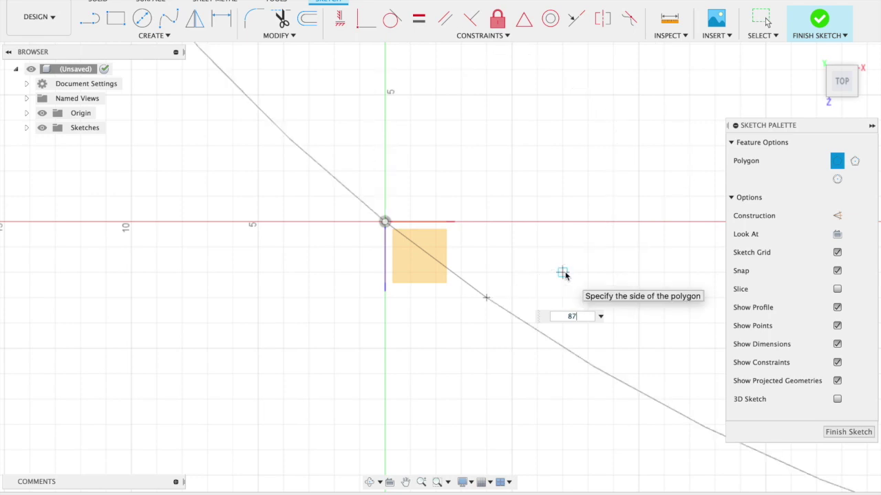
pyautogui.press('BackSpace')
pyautogui.write('6')
pyautogui.click(566, 275)
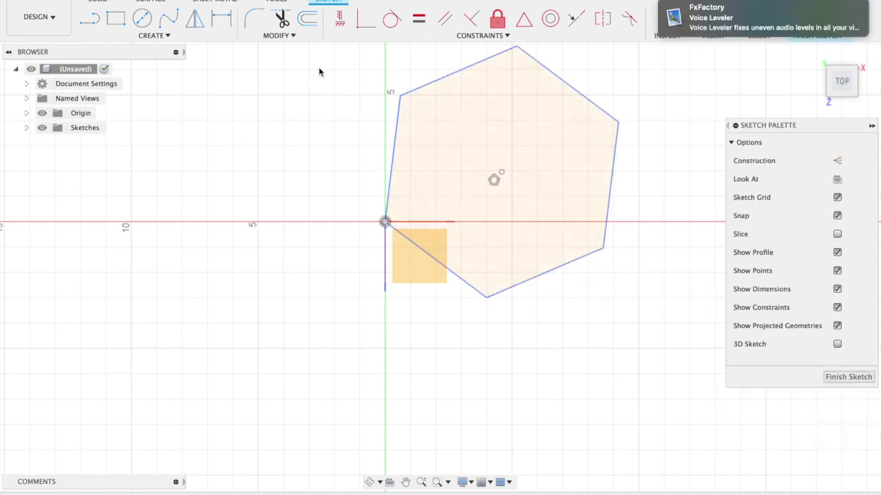
# Offset the hexagon inward with an offset position of -0.5 cm and finish the sketch.
pyautogui.click(306, 25)
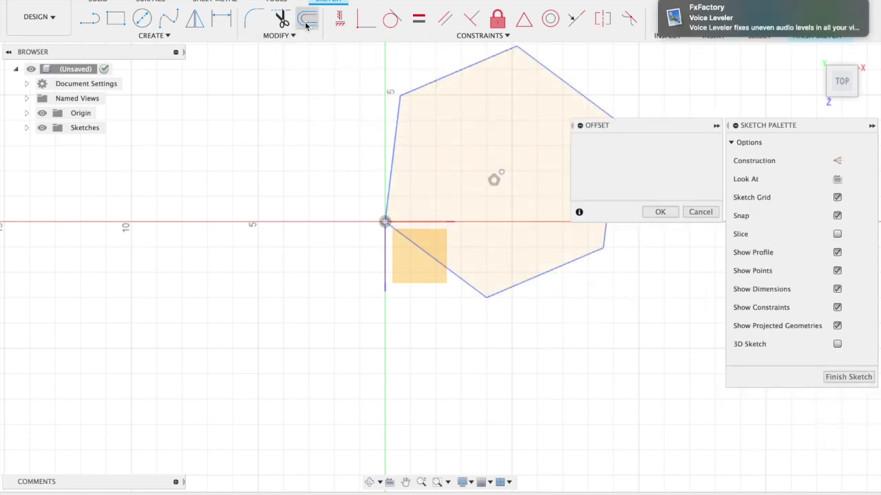
pyautogui.click(423, 88)
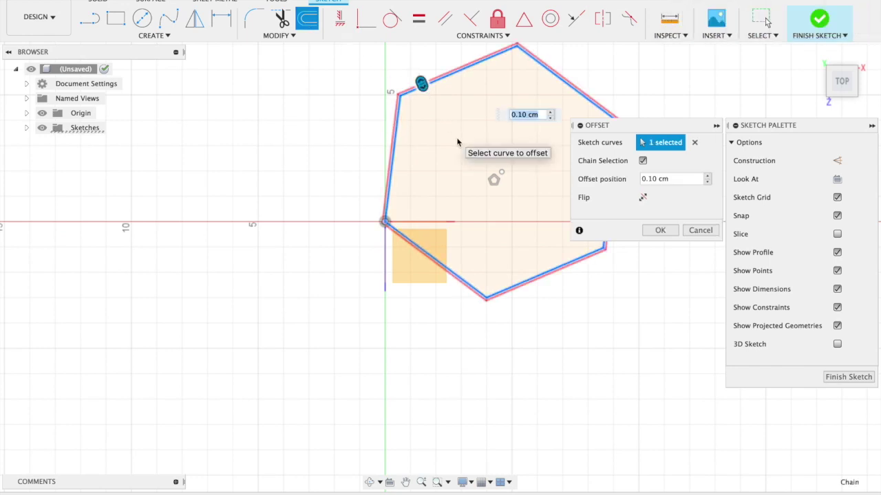
pyautogui.moveTo(421, 84); pyautogui.dragTo(427, 98)
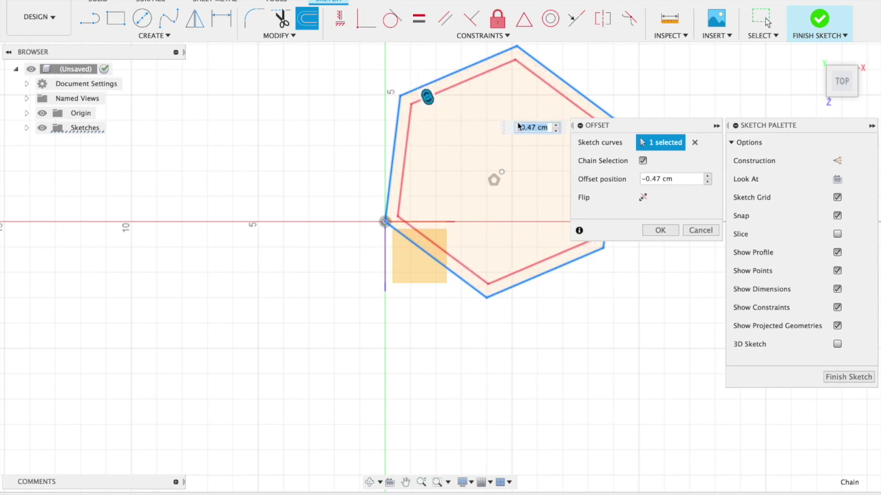
pyautogui.click(659, 179)
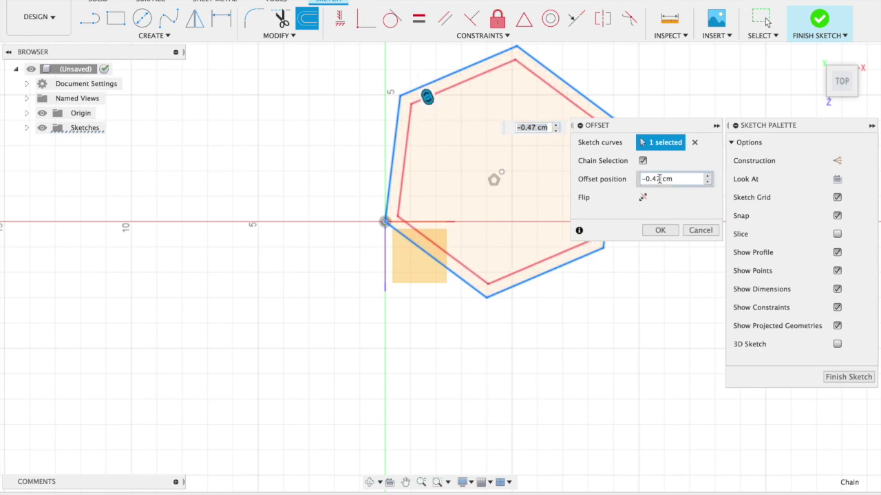
pyautogui.write('5')
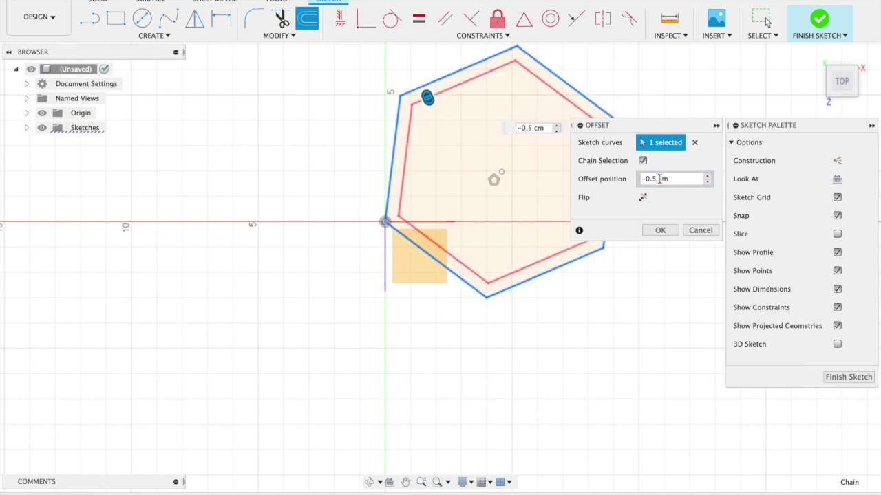
pyautogui.click(658, 232)
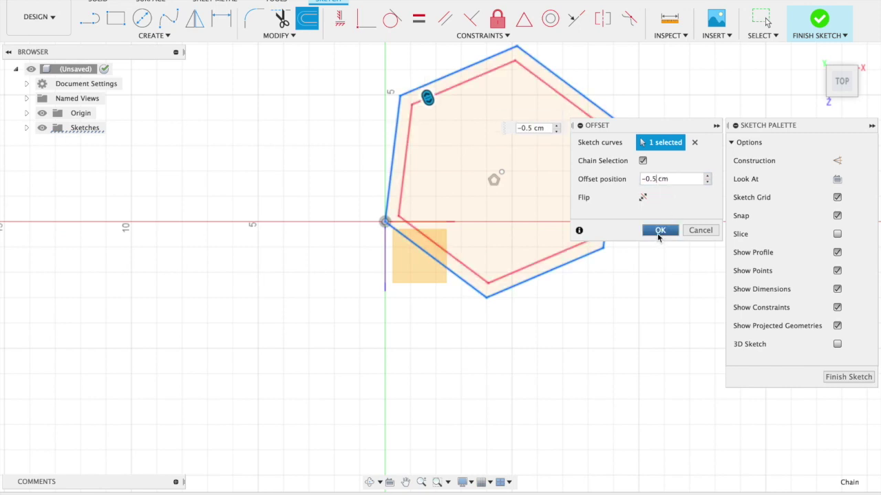
pyautogui.click(658, 232)
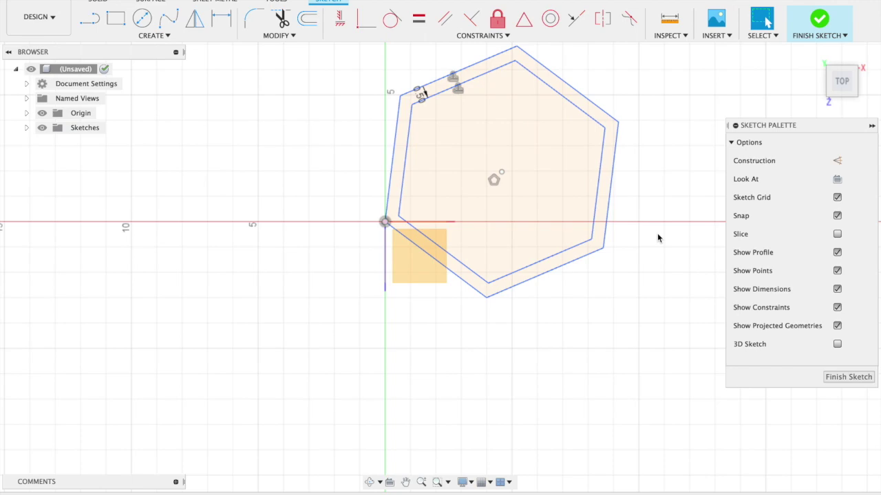
pyautogui.click(820, 20)
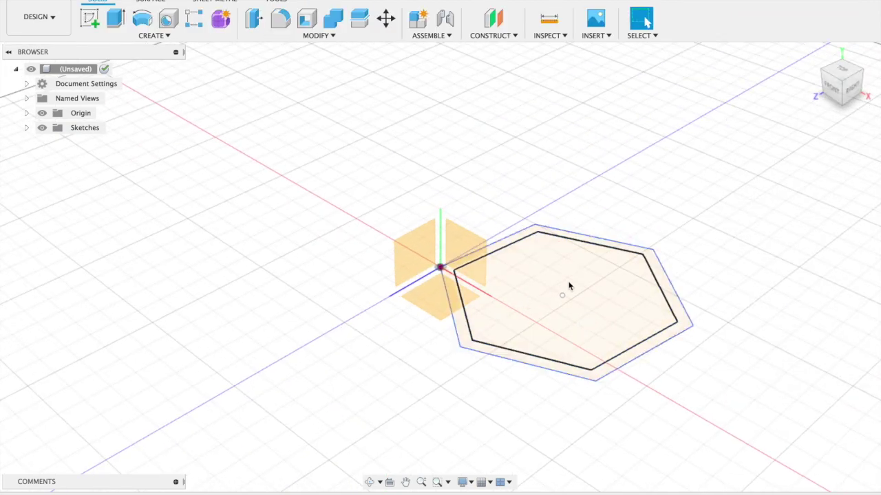
# Extrude the inner hexagon profile upward 0.5 cm as a new body to form the box floor.
pyautogui.click(551, 269)
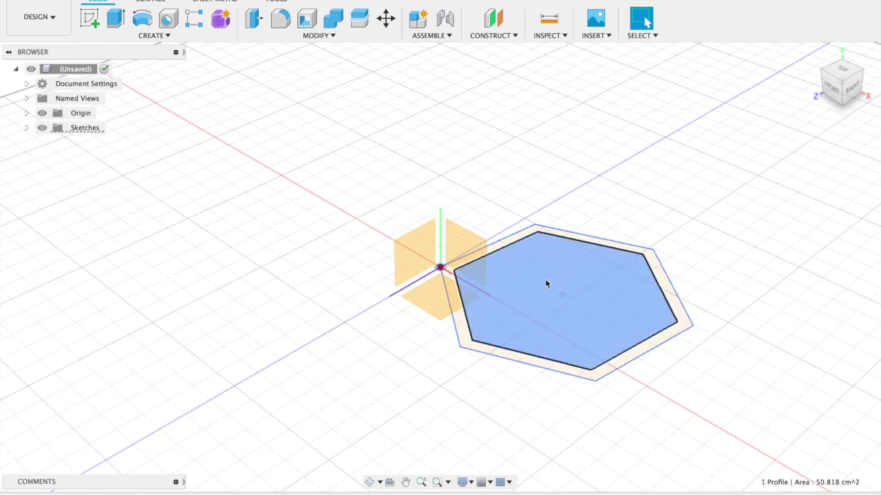
pyautogui.click(115, 23)
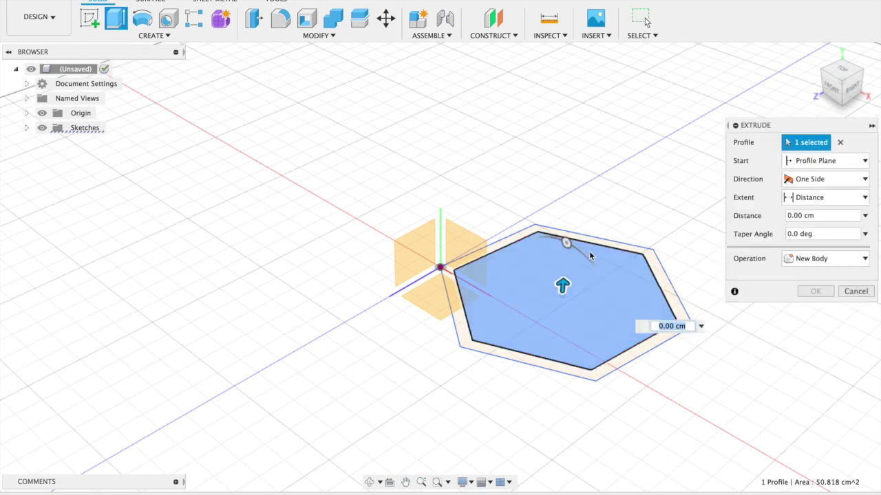
pyautogui.write('5')
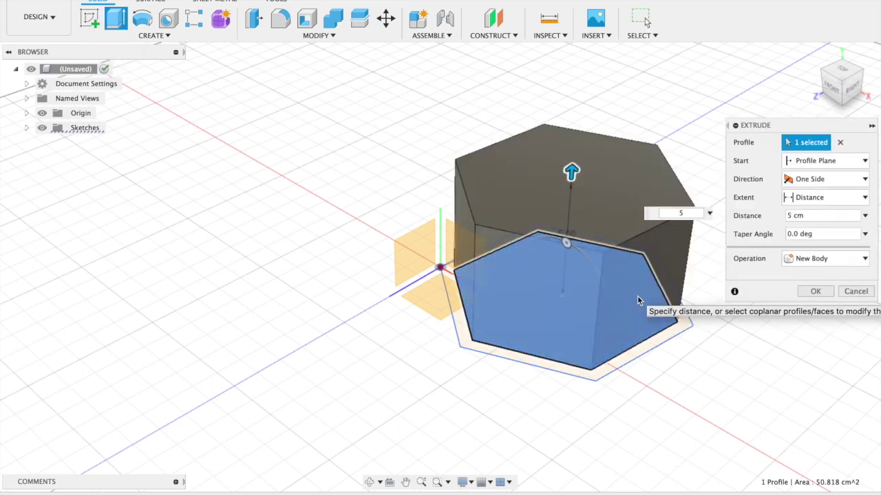
pyautogui.press('BackSpace')
pyautogui.write('.5')
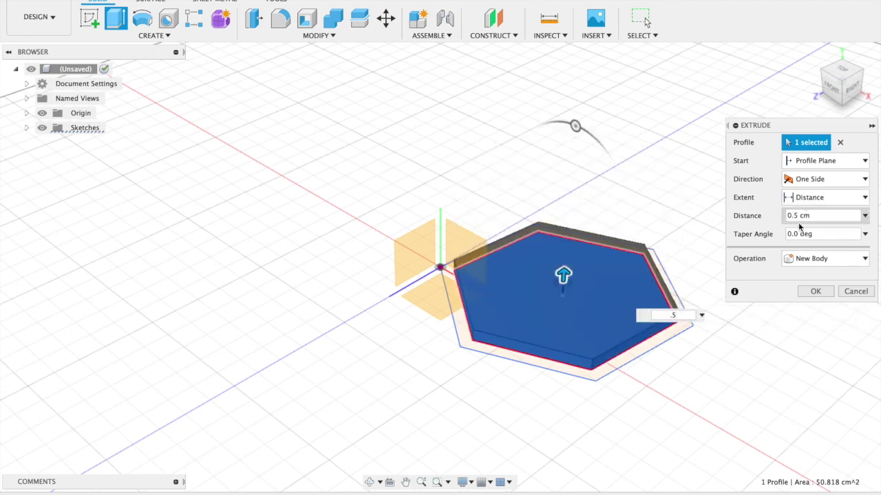
pyautogui.click(813, 291)
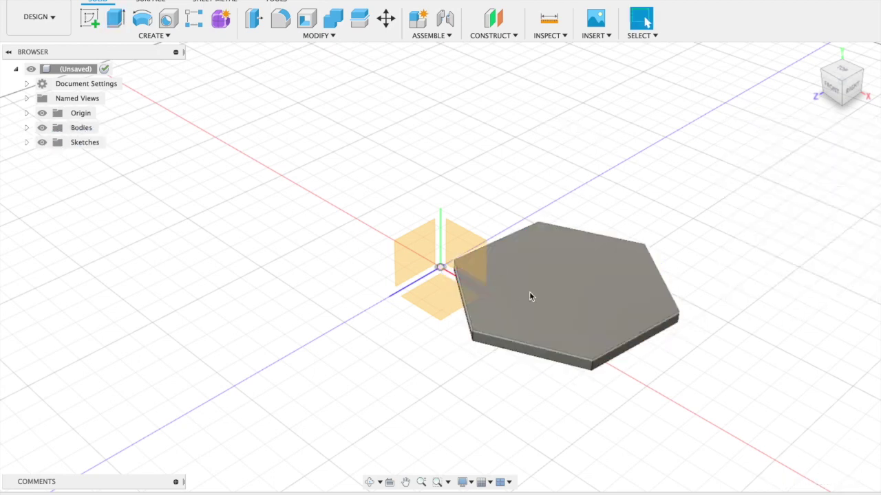
# List the design's bodies and sketches and make the hexagon sketch, Sketch1, visible again.
pyautogui.click(26, 142)
pyautogui.click(26, 127)
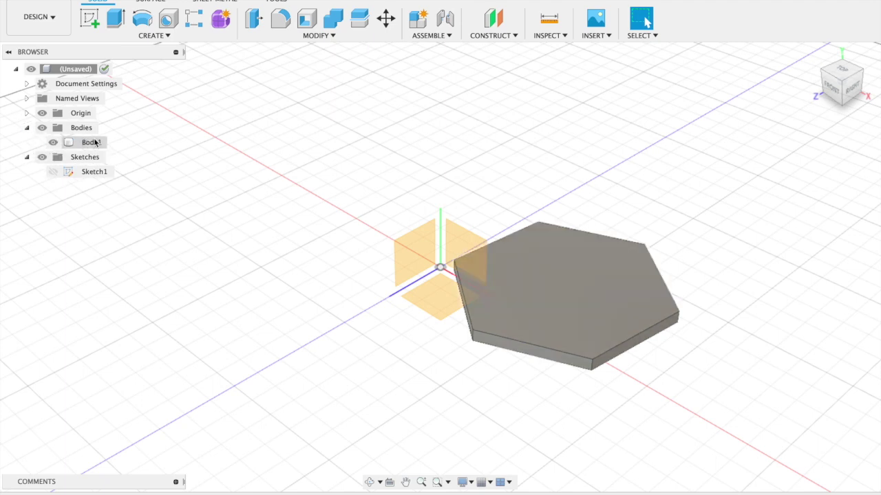
pyautogui.click(86, 172)
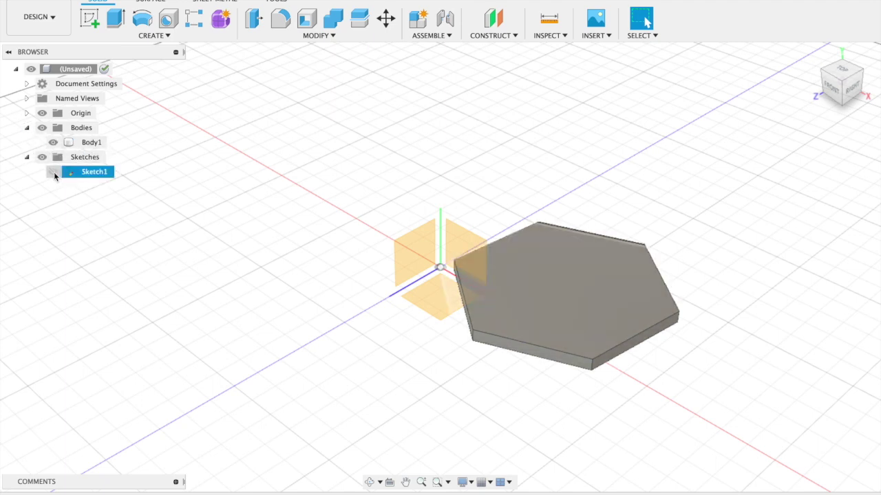
pyautogui.click(53, 172)
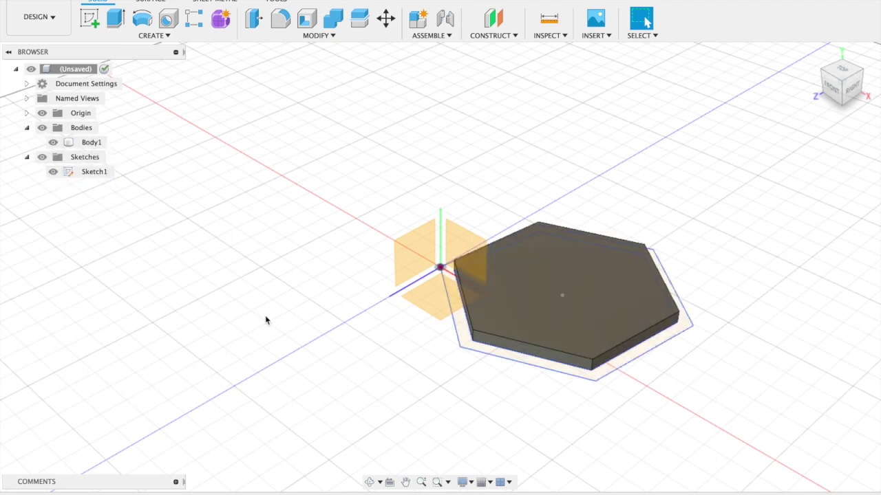
# Extrude the ring between the two hexagons upward 5 cm with the Join operation to form the box walls.
pyautogui.click(464, 340)
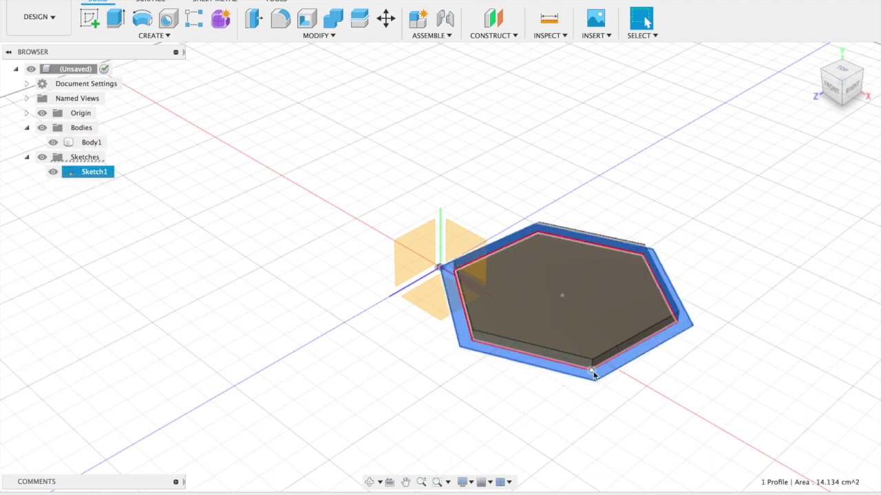
pyautogui.click(116, 21)
pyautogui.moveTo(660, 278); pyautogui.dragTo(653, 165)
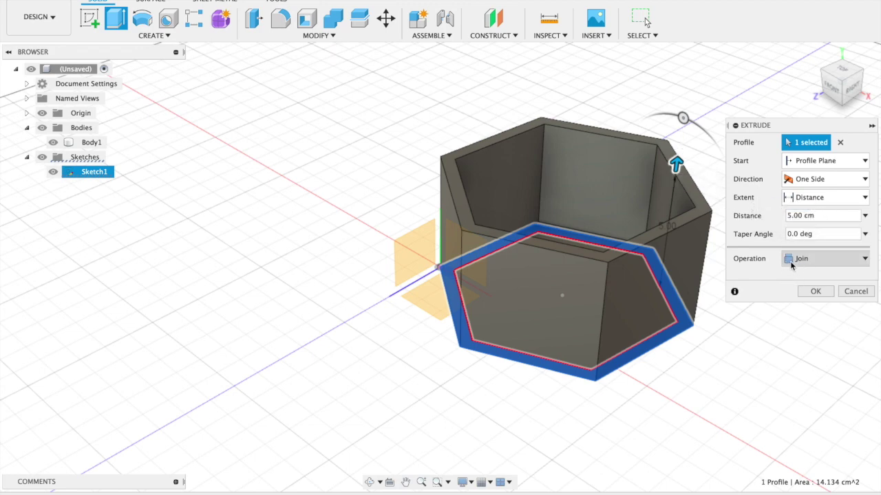
pyautogui.click(793, 264)
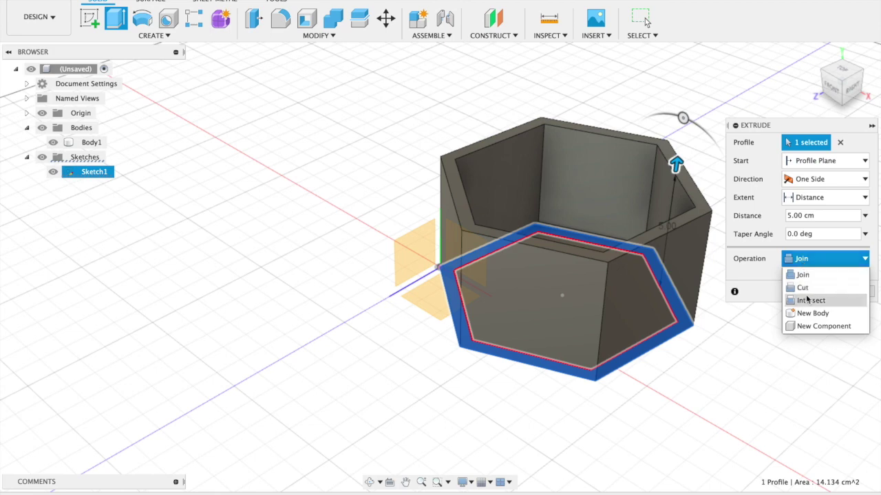
pyautogui.click(808, 275)
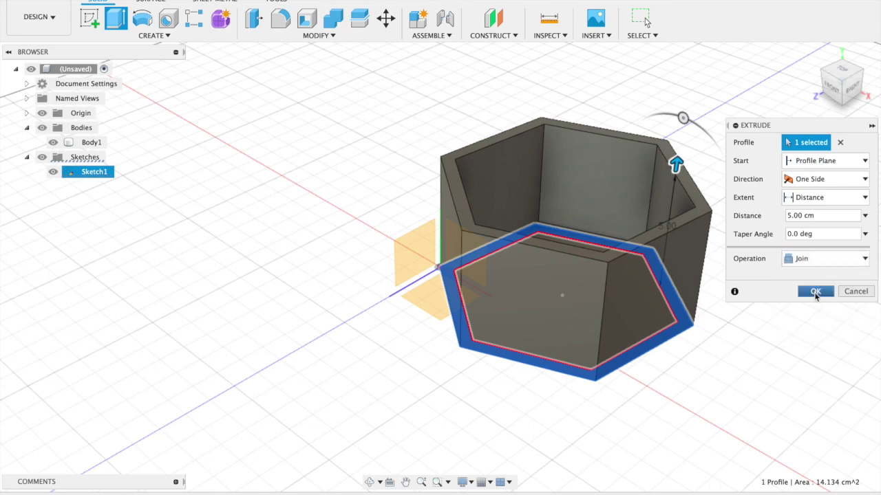
pyautogui.click(815, 292)
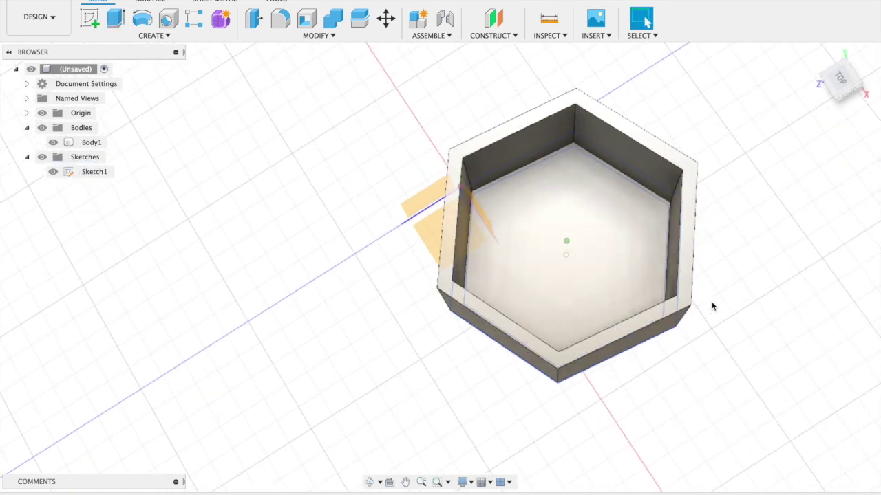
pyautogui.keyDown('shift'); pyautogui.hscroll(10, 713, 306); pyautogui.keyUp('shift')
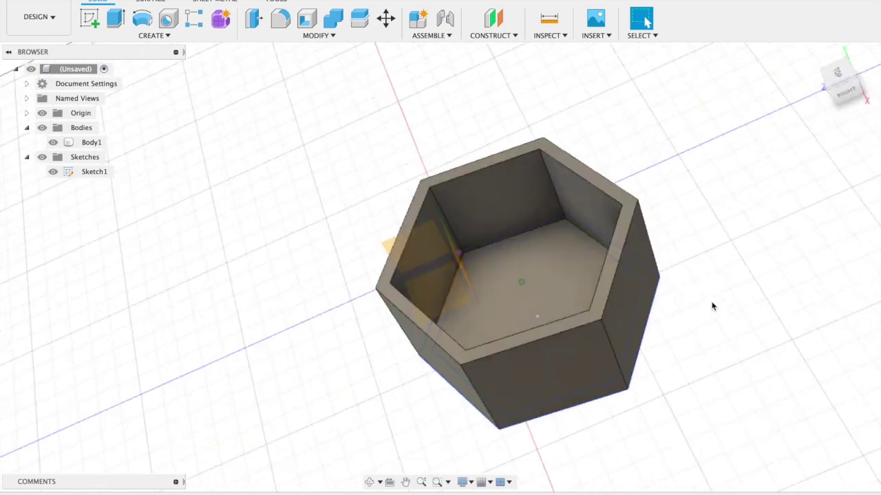
# Start a new sketch on the top rim face of the box and view it straight from above.
pyautogui.keyDown('shift'); pyautogui.hscroll(-10, 713, 306); pyautogui.keyUp('shift')
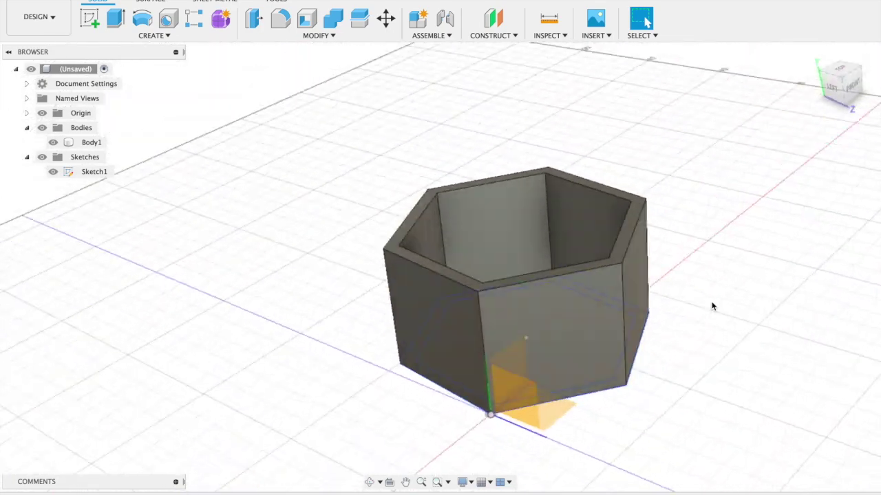
pyautogui.keyDown('shift'); pyautogui.scroll(-5, 713, 306); pyautogui.keyUp('shift')
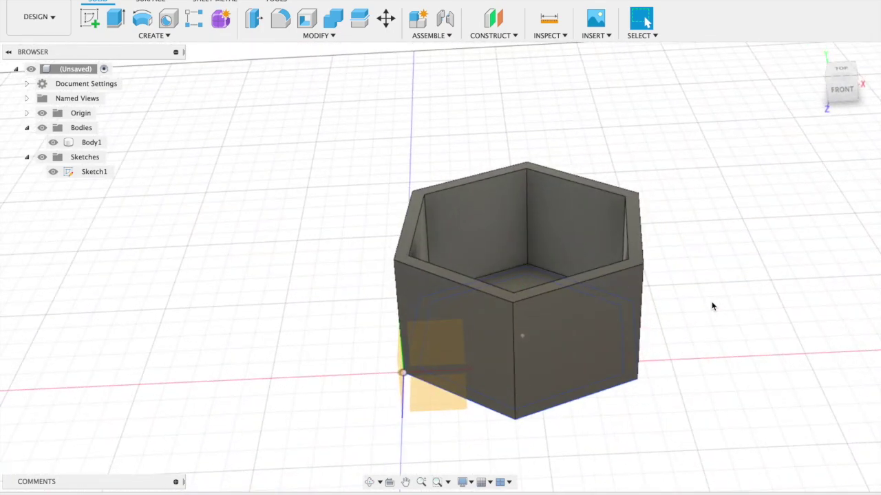
pyautogui.keyDown('shift'); pyautogui.scroll(5, 665, 173); pyautogui.keyUp('shift')
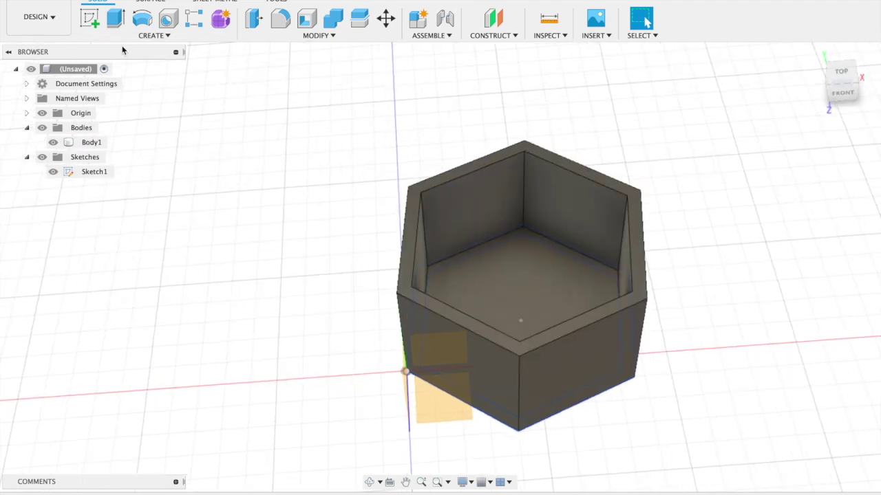
pyautogui.click(90, 26)
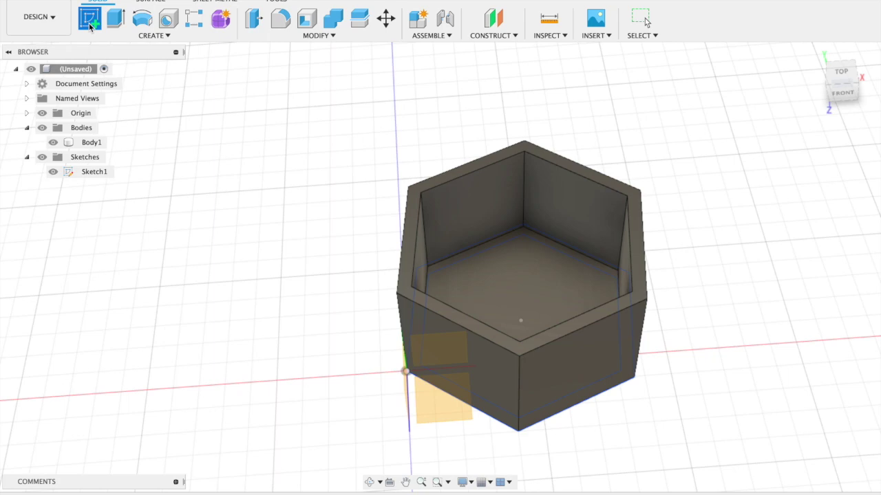
pyautogui.click(411, 242)
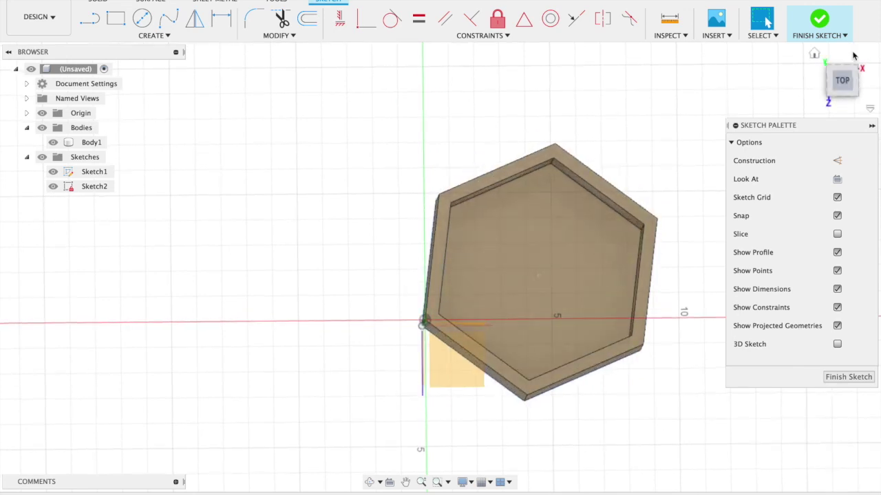
pyautogui.click(840, 84)
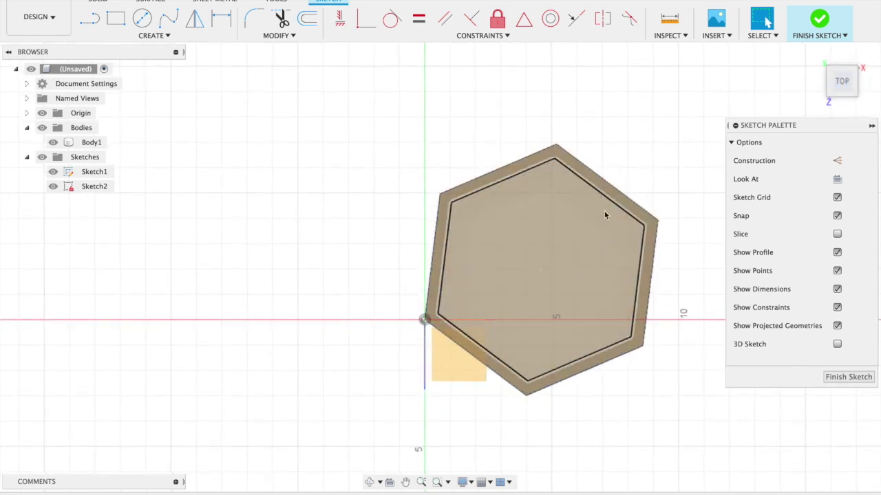
# Trace the box's outer hexagon with an edge polygon based on the 5 cm side starting at the origin corner, and finish the sketch.
pyautogui.click(132, 38)
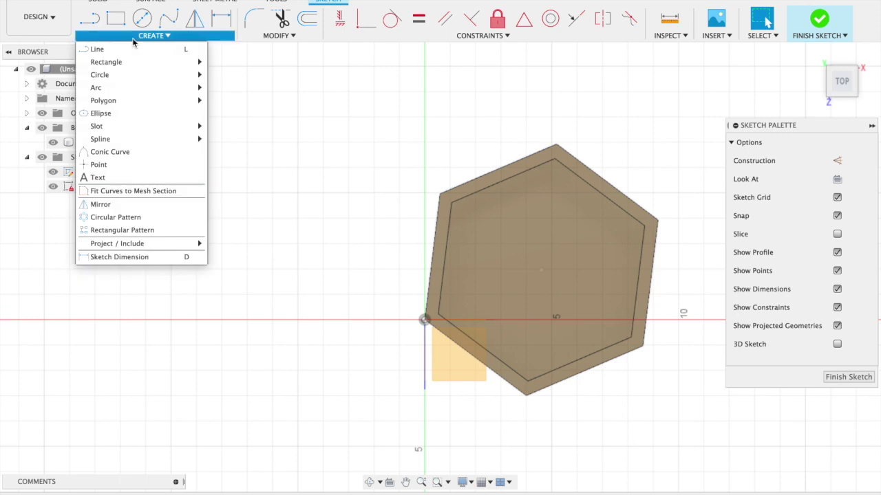
pyautogui.moveTo(129, 101)
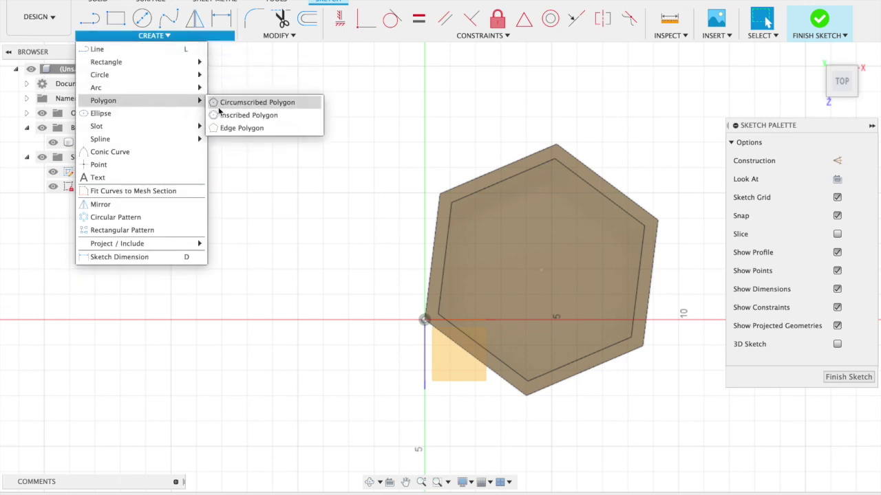
pyautogui.click(228, 129)
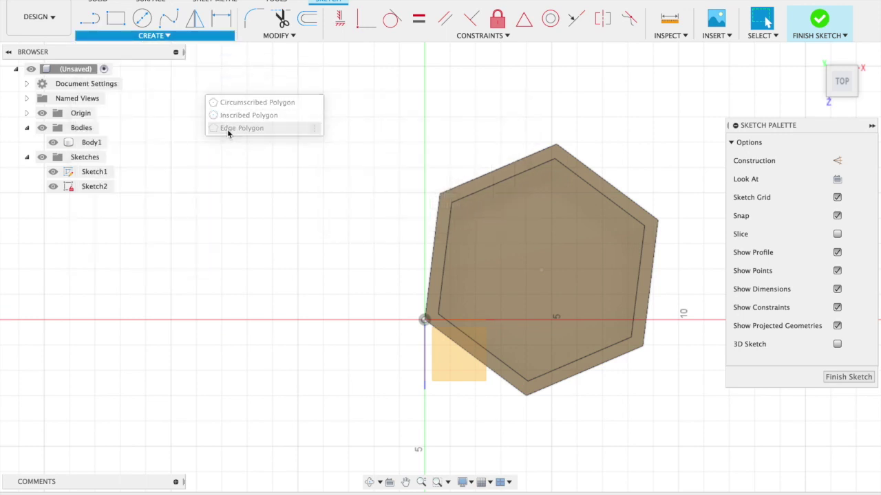
pyautogui.click(424, 321)
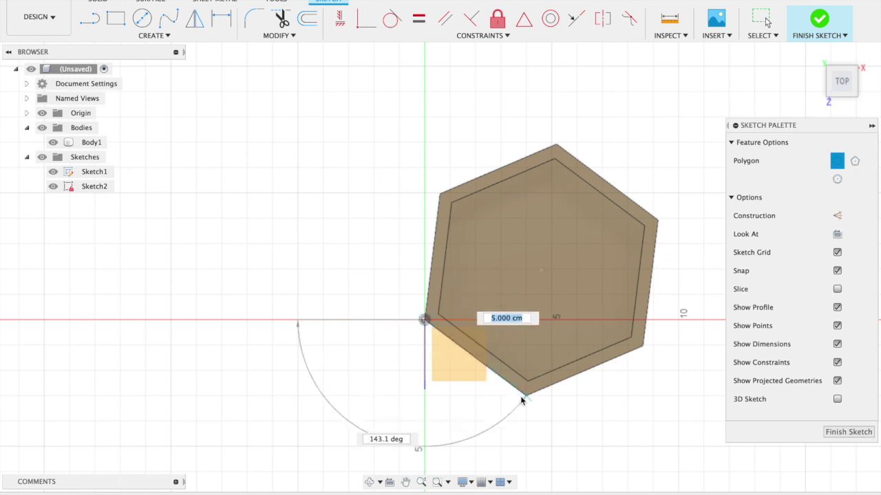
pyautogui.click(526, 401)
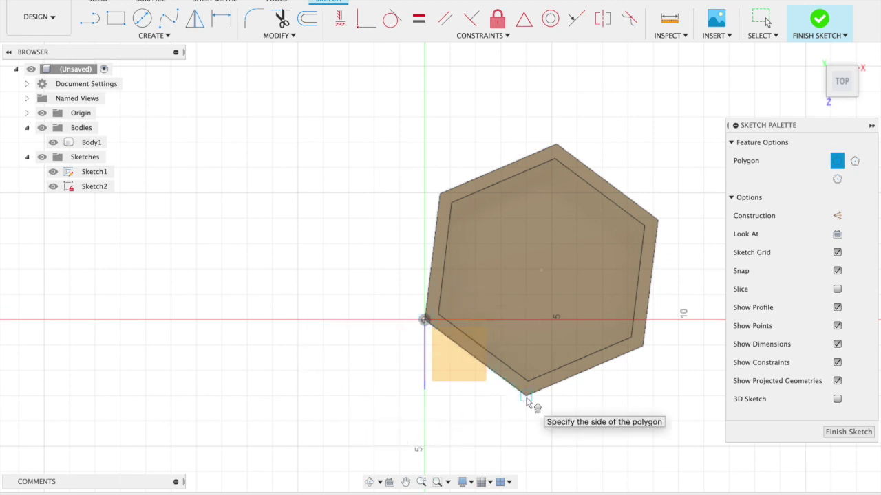
pyautogui.click(589, 367)
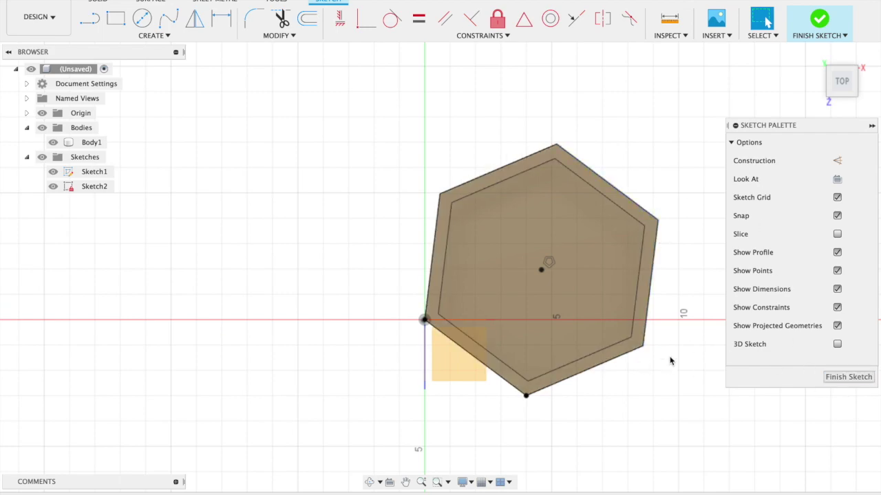
pyautogui.click(849, 377)
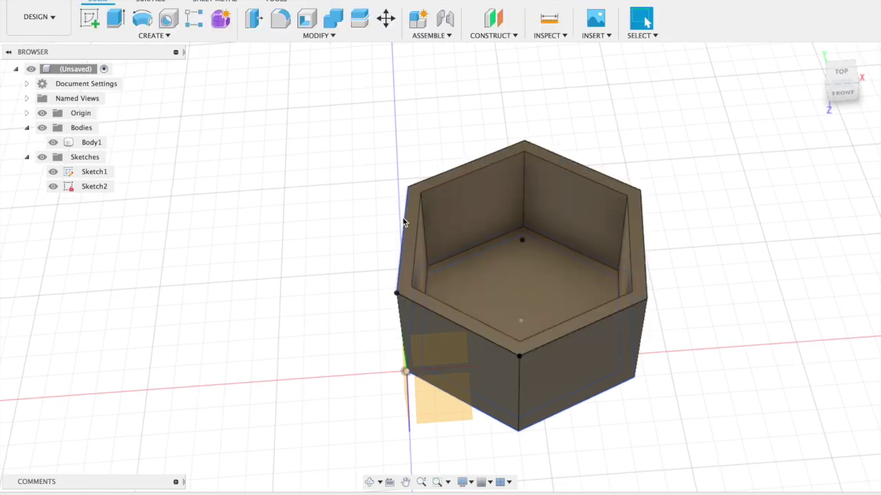
# Extrude both profiles covering the box opening and rim upward 0.5 cm as a new body to form the lid.
pyautogui.click(116, 18)
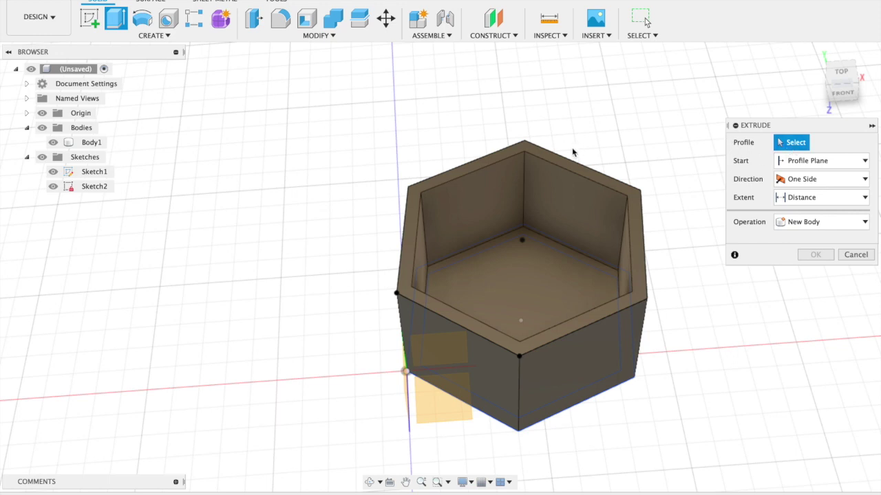
pyautogui.click(567, 166)
pyautogui.click(568, 195)
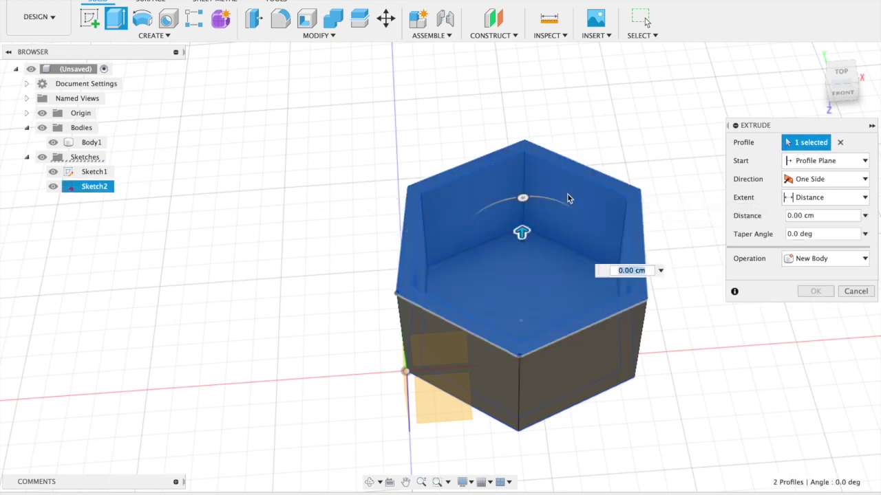
pyautogui.moveTo(522, 233); pyautogui.dragTo(522, 217)
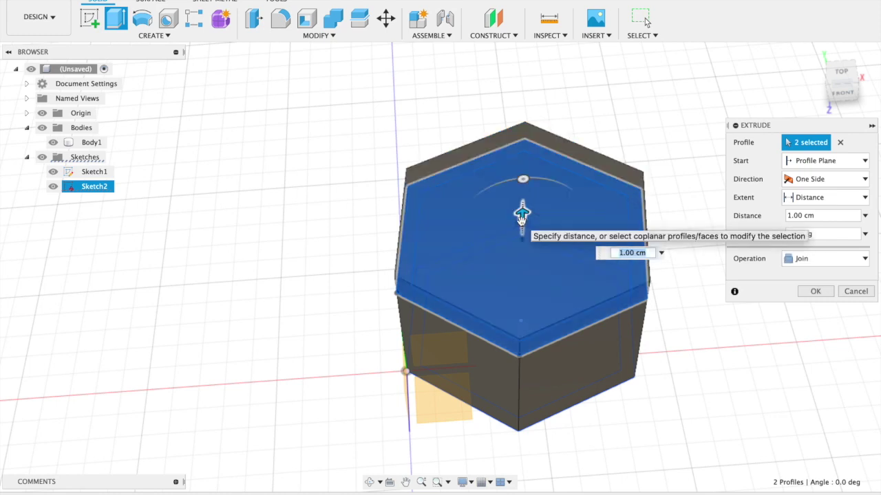
pyautogui.write('.5')
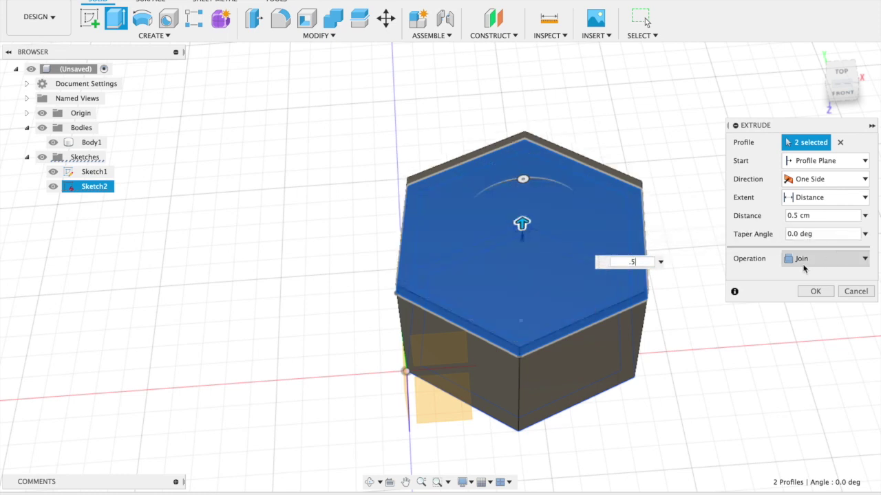
pyautogui.click(802, 259)
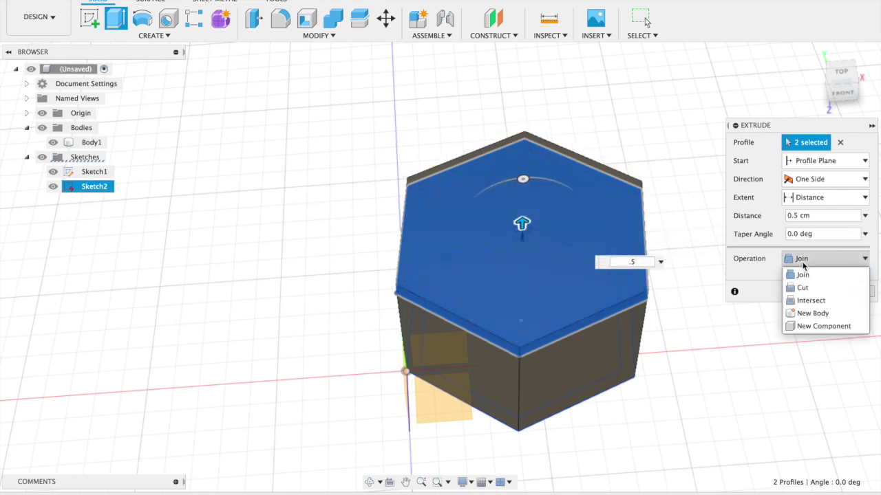
pyautogui.click(813, 322)
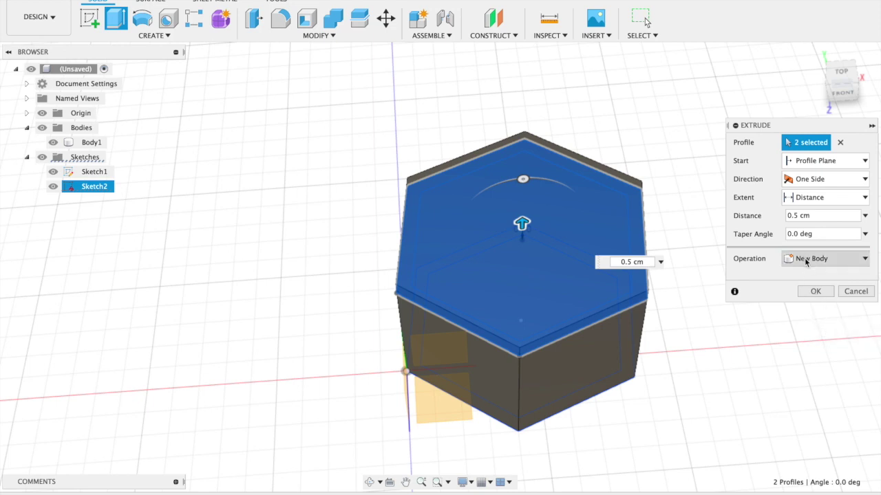
pyautogui.click(814, 292)
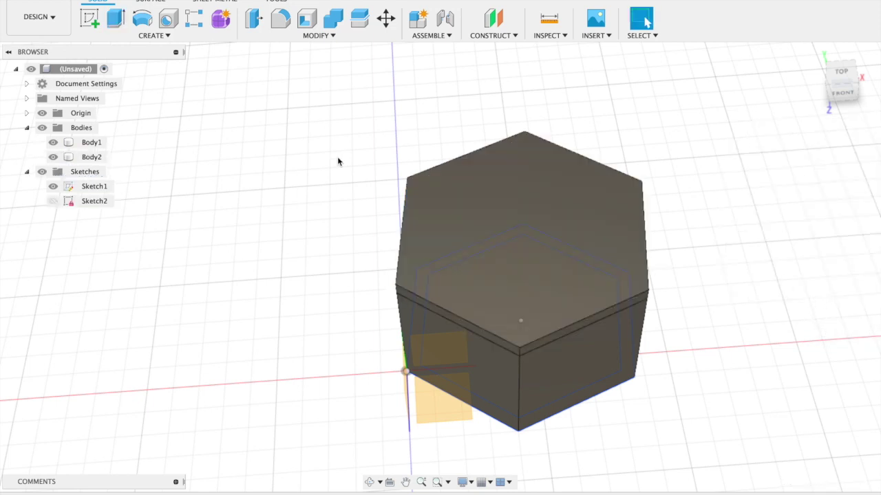
# Rename the hollow lower body as box and the hexagonal plate on top of it as lid.
pyautogui.click(91, 145)
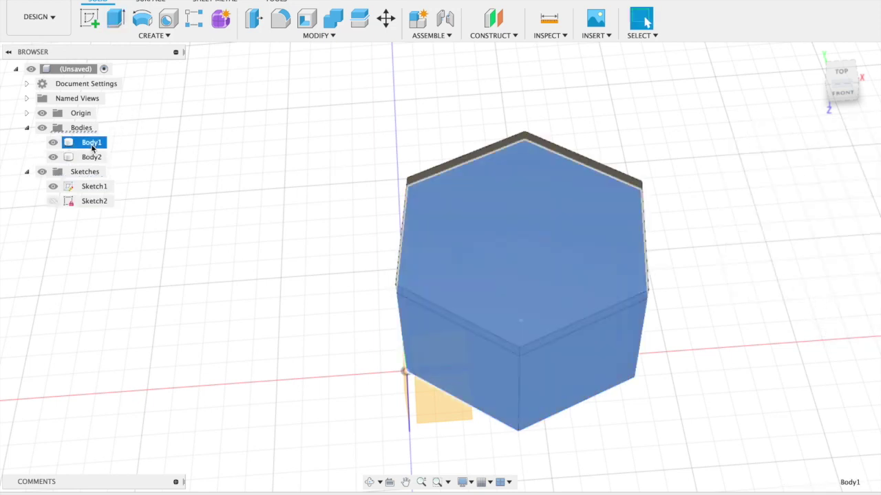
pyautogui.keyDown('shift'); pyautogui.scroll(-5, 221, 224); pyautogui.keyUp('shift')
pyautogui.doubleClick(92, 142)
pyautogui.write('box')
pyautogui.press('Return')
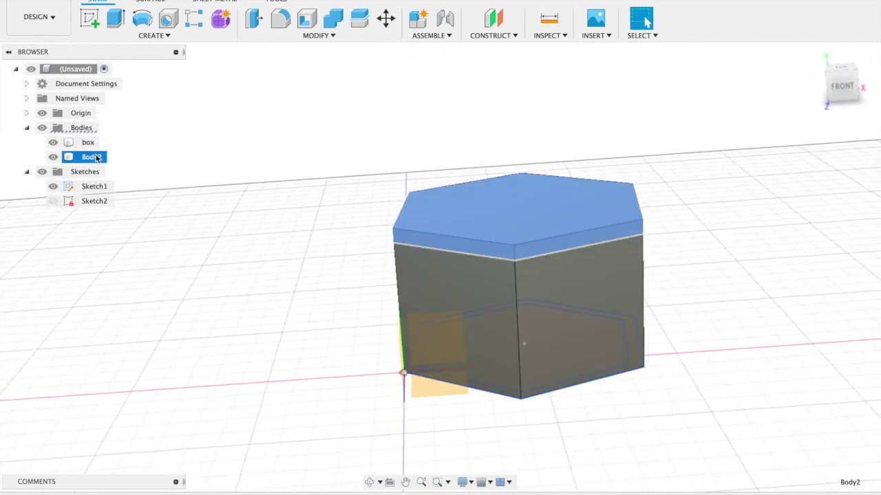
pyautogui.doubleClick(95, 157)
pyautogui.write('l')
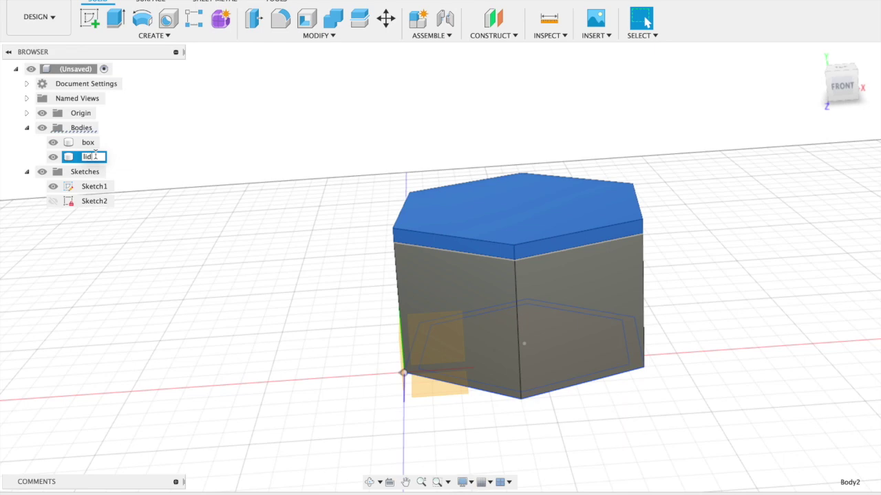
pyautogui.write('id')
pyautogui.press('Return')
# Move the lid body sideways off the box with an X distance of 9 cm.
pyautogui.keyDown('shift'); pyautogui.scroll(5, 352, 321); pyautogui.keyUp('shift')
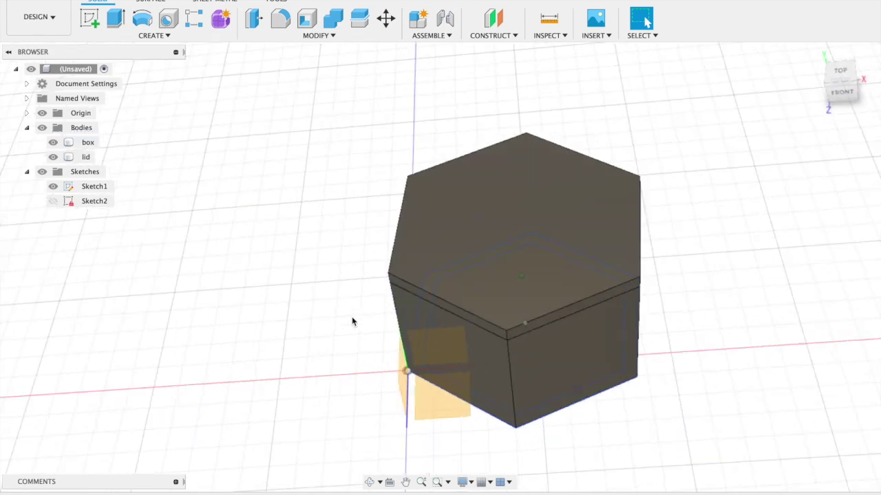
pyautogui.keyDown('shift'); pyautogui.hscroll(-1, 352, 321); pyautogui.keyUp('shift')
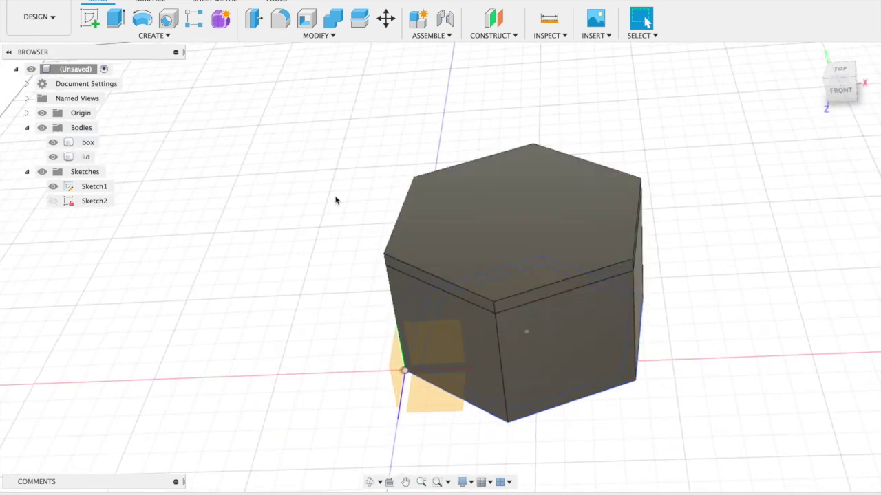
pyautogui.click(386, 19)
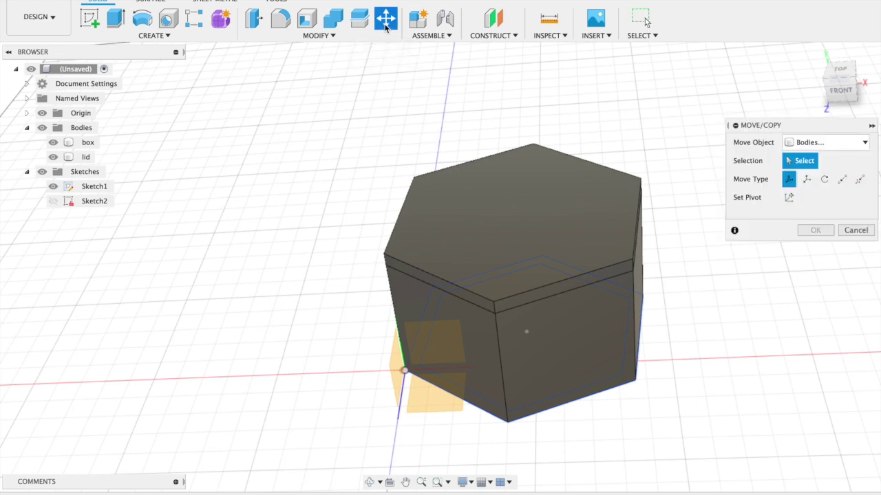
pyautogui.click(511, 200)
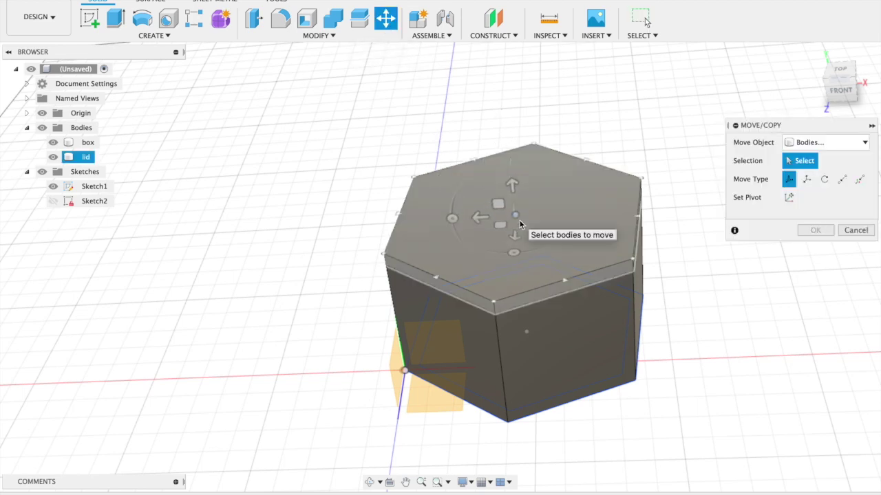
pyautogui.click(520, 224)
pyautogui.moveTo(477, 221); pyautogui.dragTo(236, 222)
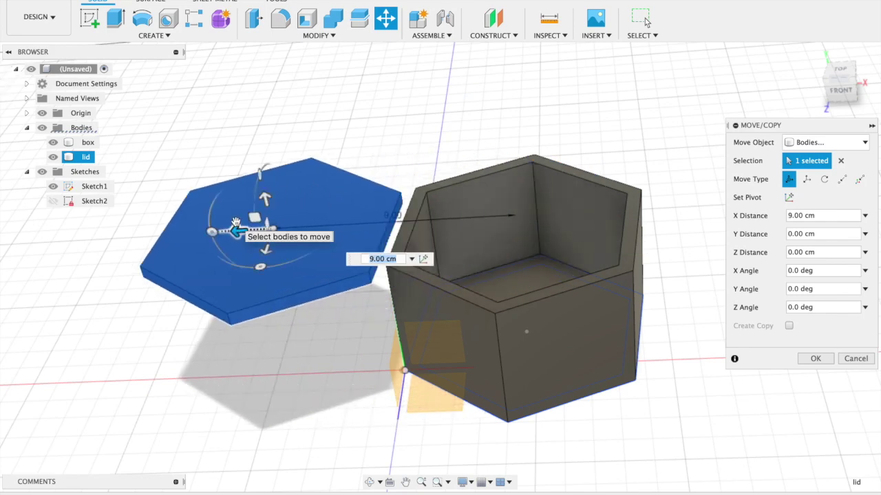
pyautogui.click(815, 358)
# Start a new sketch on the underside face of the lid.
pyautogui.keyDown('shift'); pyautogui.scroll(-10, 679, 334); pyautogui.keyUp('shift')
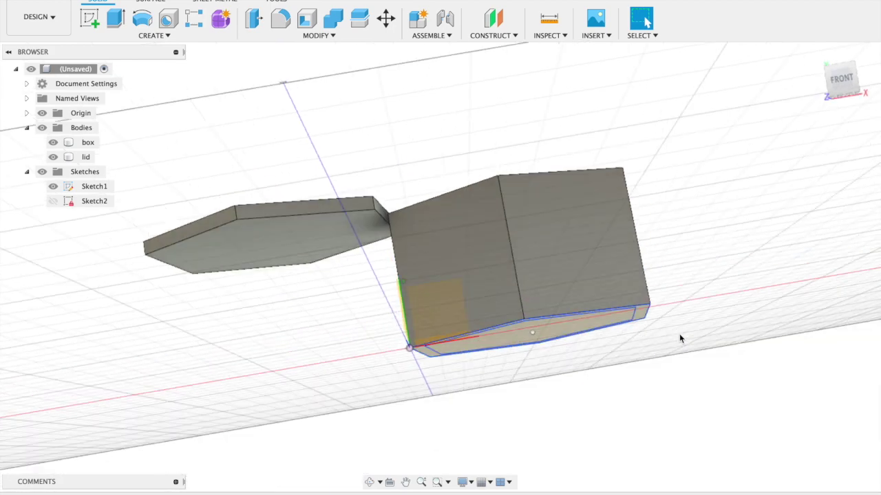
pyautogui.keyDown('shift'); pyautogui.scroll(-2, 679, 338); pyautogui.keyUp('shift')
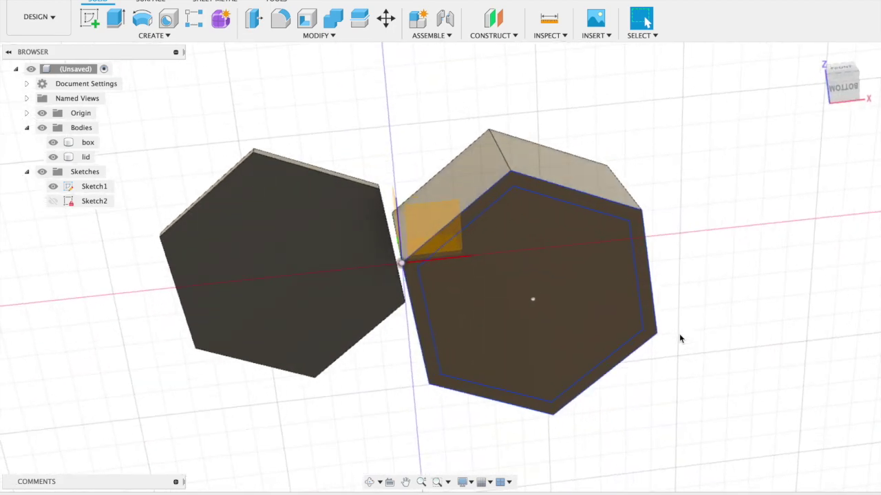
pyautogui.click(313, 210)
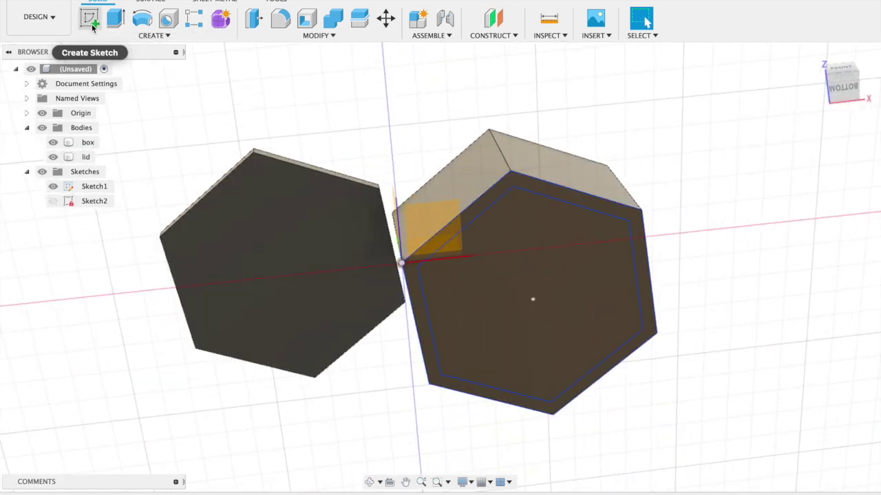
pyautogui.click(92, 24)
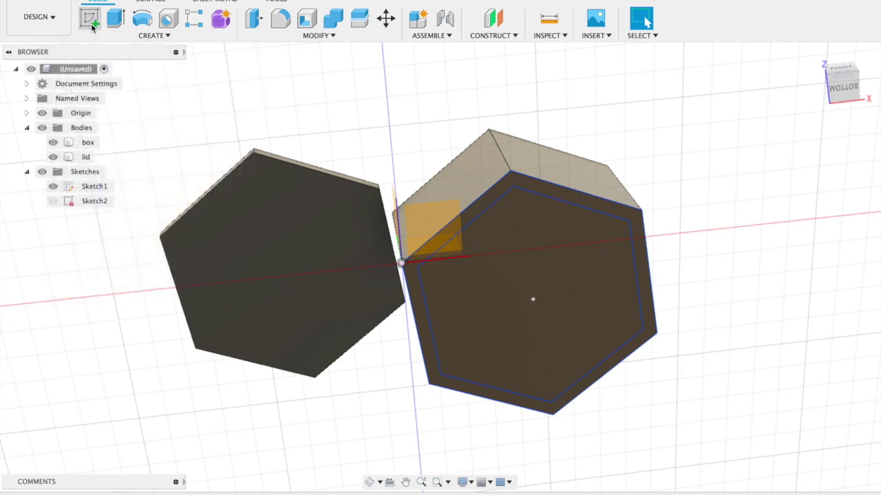
pyautogui.click(272, 267)
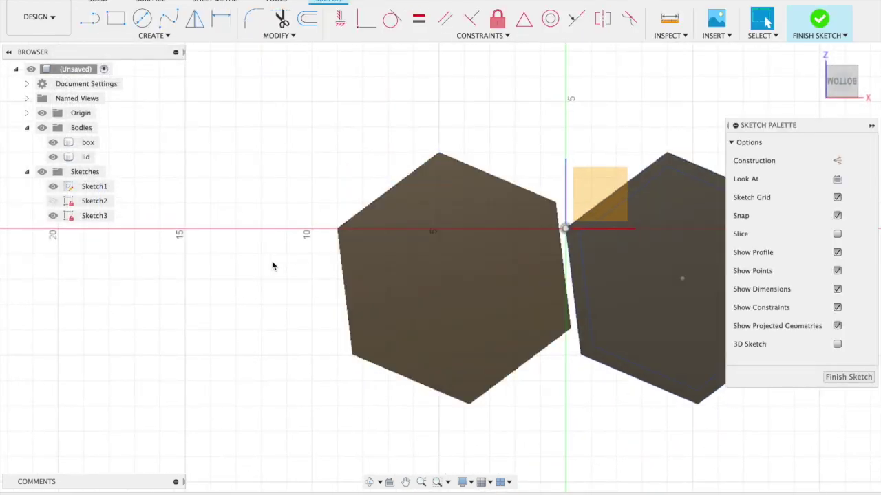
# Offset the lid's hexagonal outline inward by 0.6 cm on its underside and finish the sketch.
pyautogui.click(308, 22)
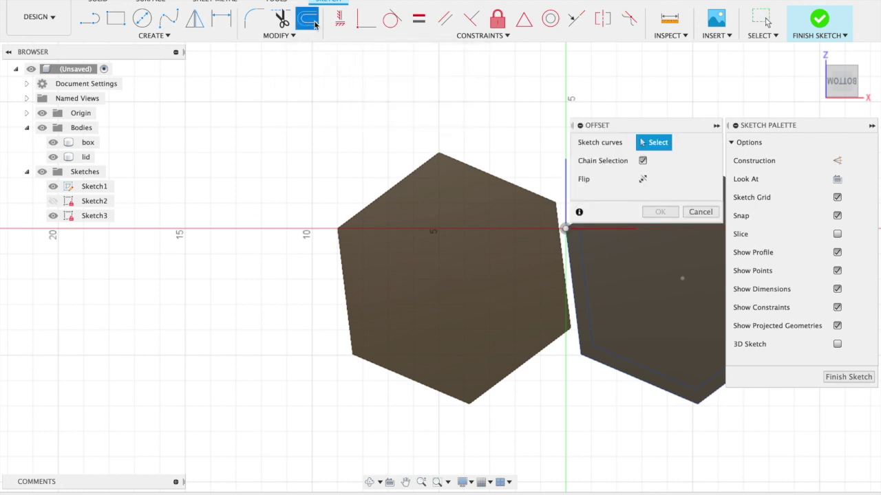
pyautogui.click(409, 174)
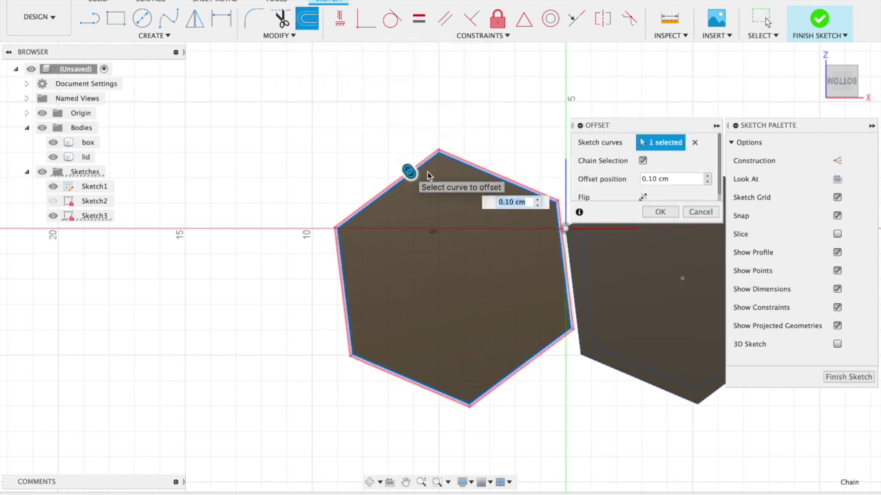
pyautogui.moveTo(409, 173); pyautogui.dragTo(421, 187)
pyautogui.click(663, 179)
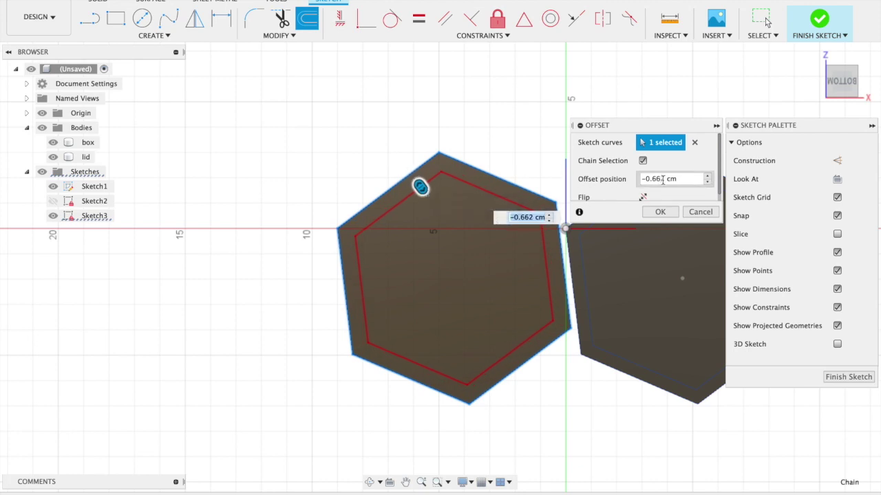
pyautogui.press('BackSpace')
pyautogui.press('BackSpace')
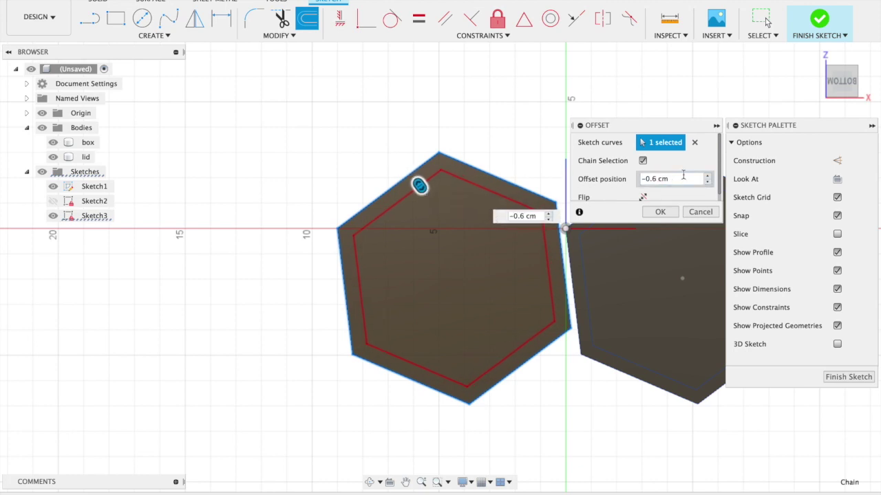
pyautogui.click(659, 214)
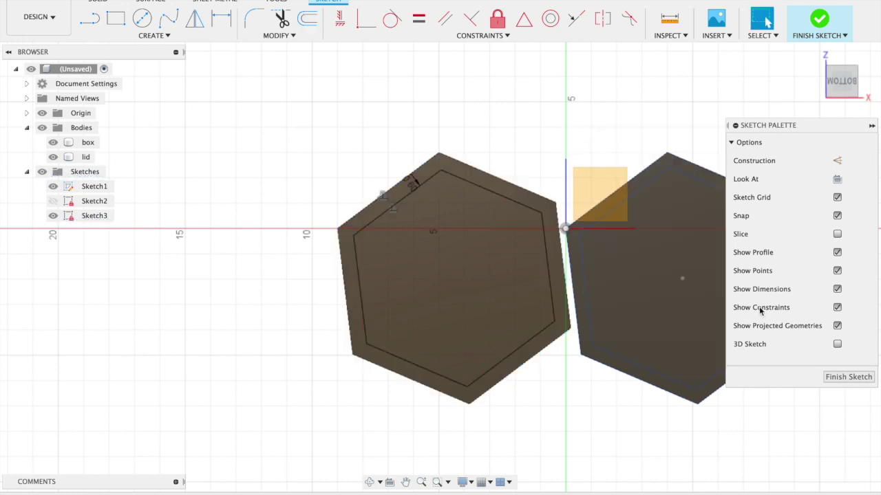
pyautogui.click(851, 379)
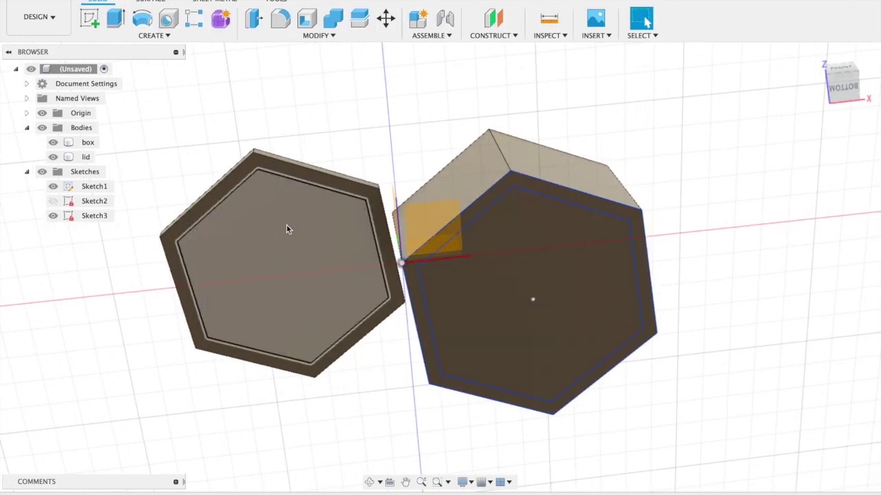
# Extrude the inner hexagon on the lid's underside outward 0.3 cm, joined to the lid, to form a fitting lip.
pyautogui.click(298, 256)
pyautogui.click(308, 101)
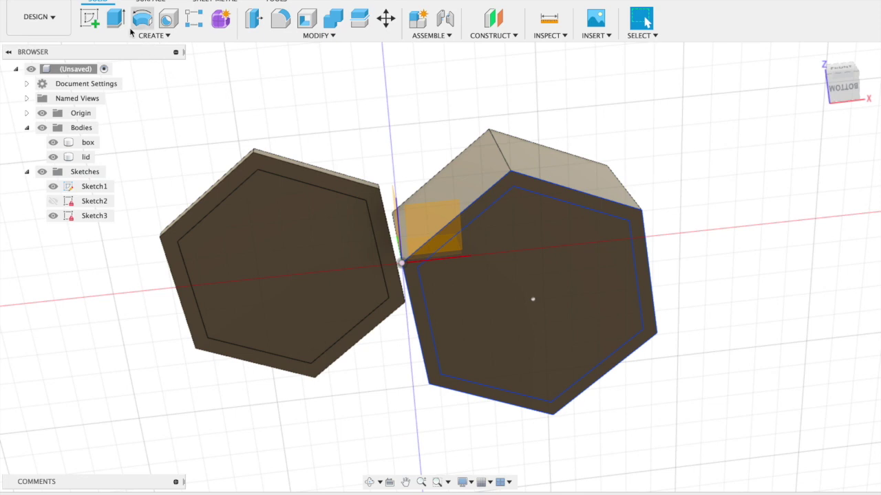
pyautogui.click(115, 18)
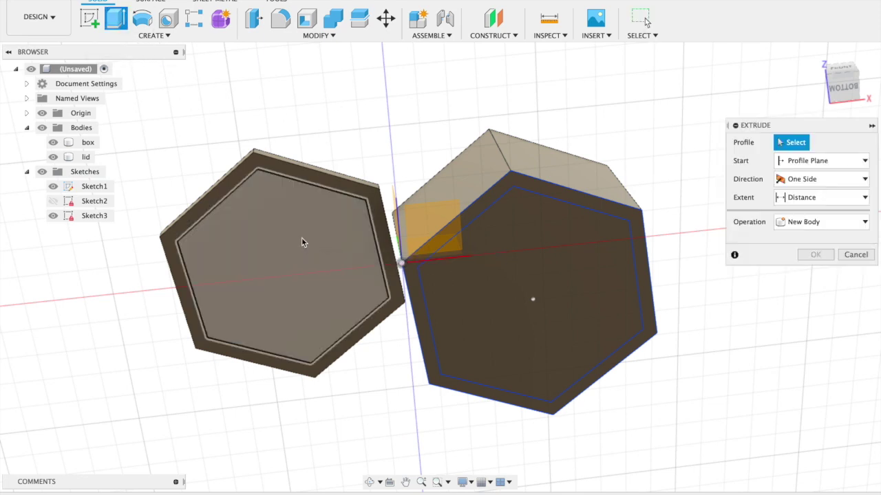
pyautogui.click(301, 242)
pyautogui.write('.3')
pyautogui.keyDown('shift'); pyautogui.moveTo(301, 242); pyautogui.dragTo(697, 297, button='middle'); pyautogui.keyUp('shift')
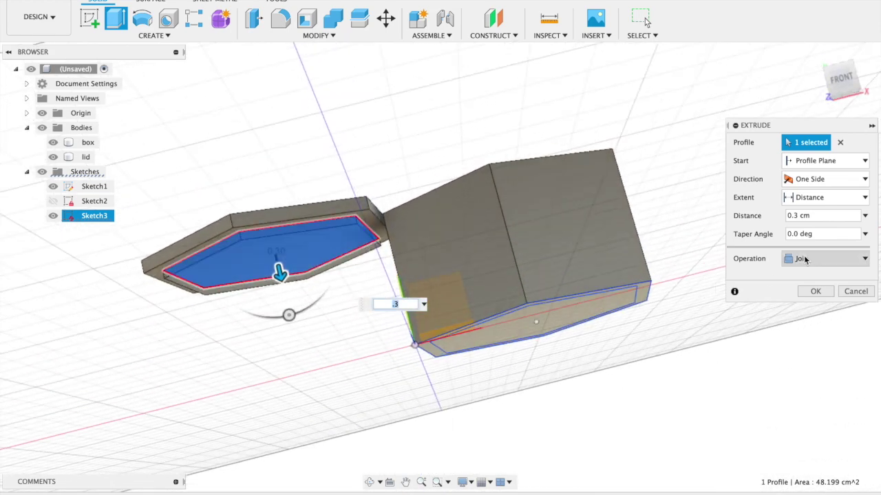
pyautogui.click(812, 291)
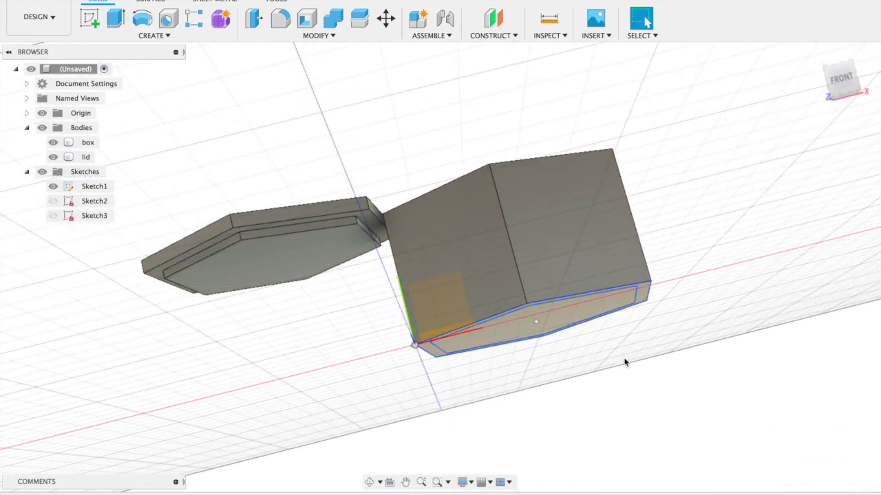
# Start a new sketch on the top face of the lid.
pyautogui.click(297, 267)
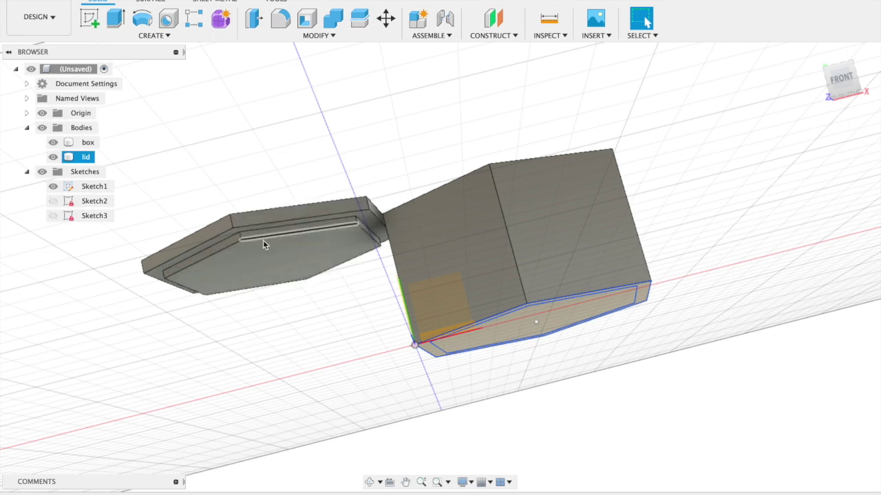
pyautogui.click(533, 184)
pyautogui.keyDown('shift'); pyautogui.moveTo(532, 180); pyautogui.dragTo(514, 271, button='middle'); pyautogui.keyUp('shift')
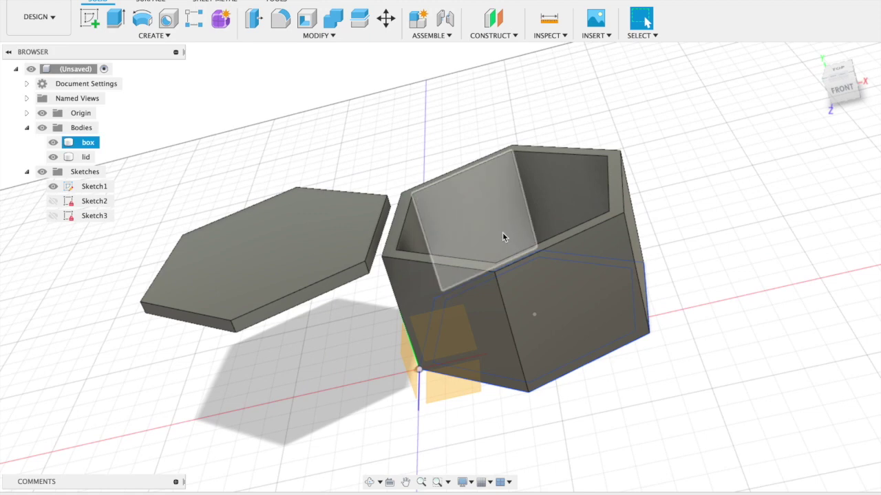
pyautogui.keyDown('shift'); pyautogui.scroll(5, 276, 366); pyautogui.keyUp('shift')
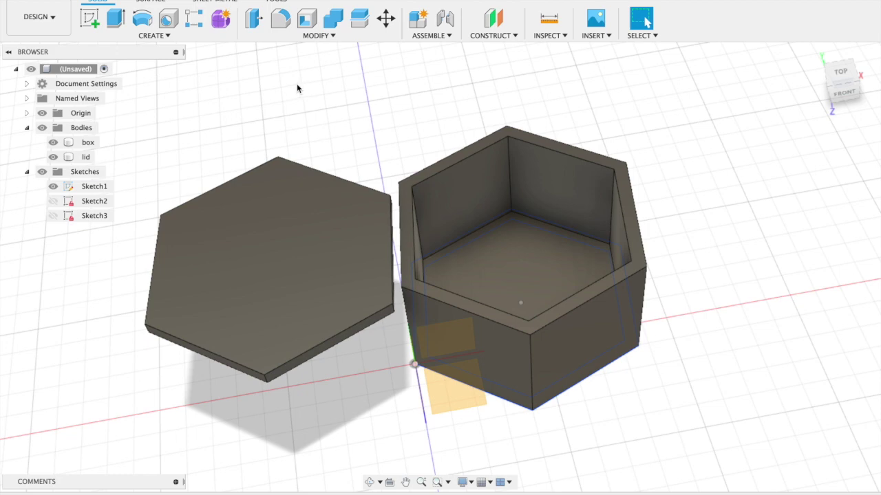
pyautogui.click(92, 21)
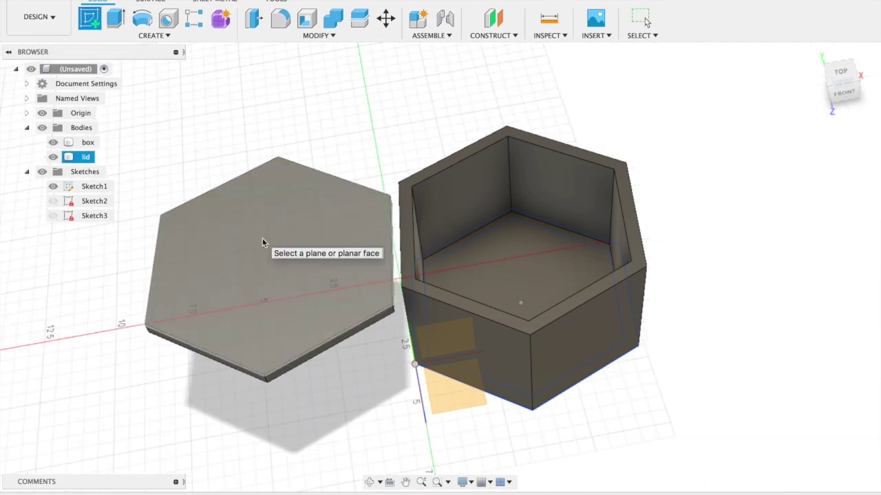
pyautogui.press('Escape')
pyautogui.press('e')
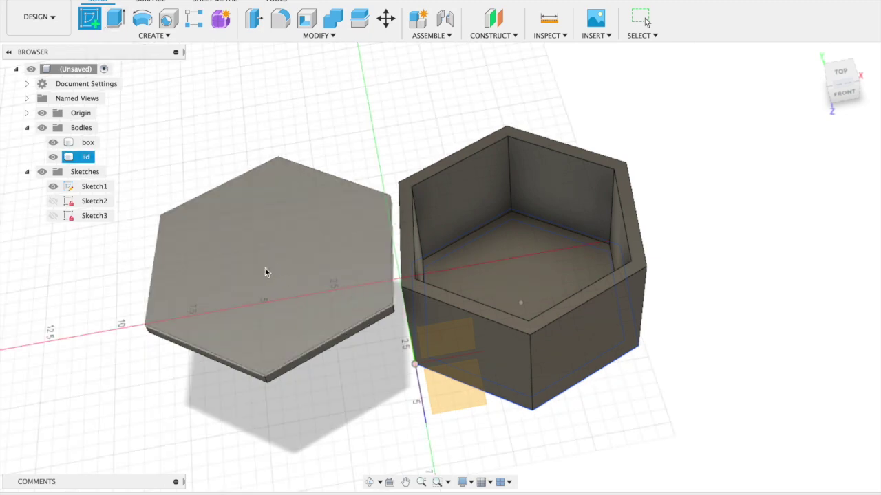
pyautogui.click(274, 263)
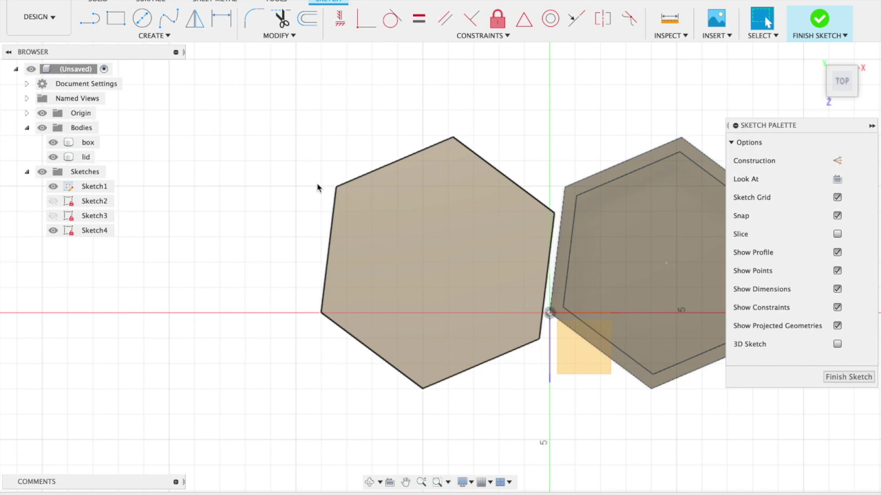
# Draw a circle of 2 cm diameter at the middle of the lid's top face and finish the sketch.
pyautogui.click(143, 19)
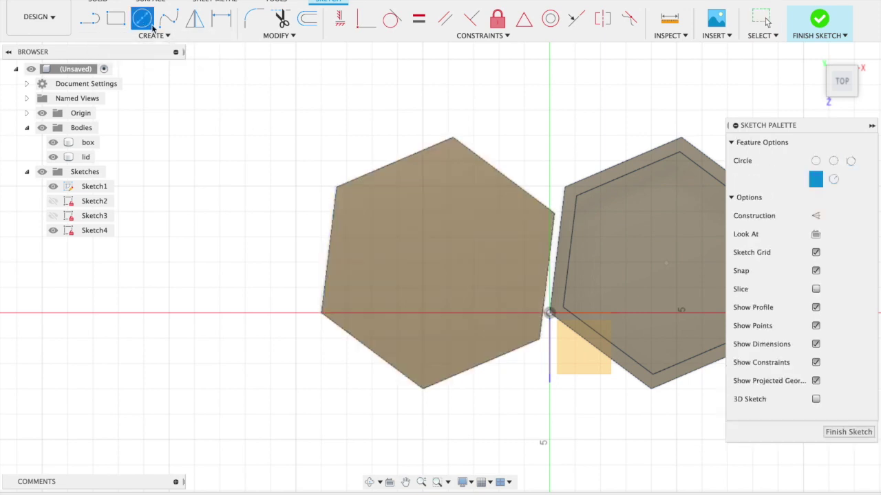
pyautogui.click(438, 260)
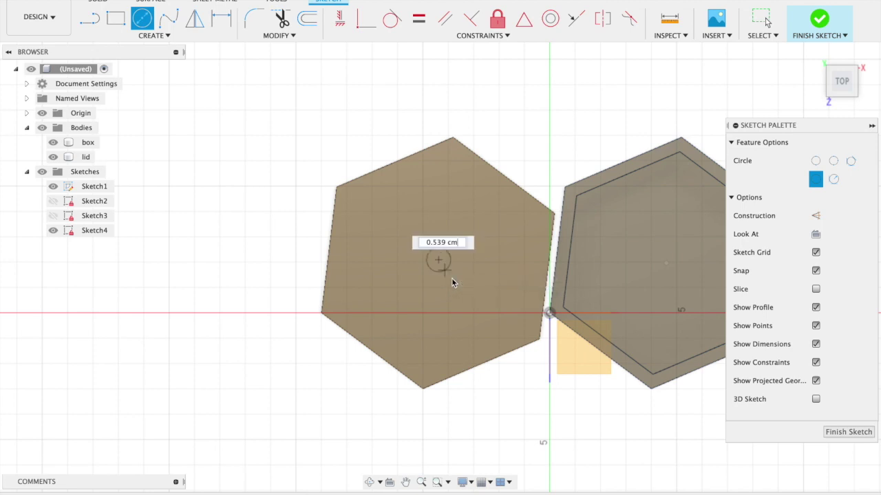
pyautogui.write('2')
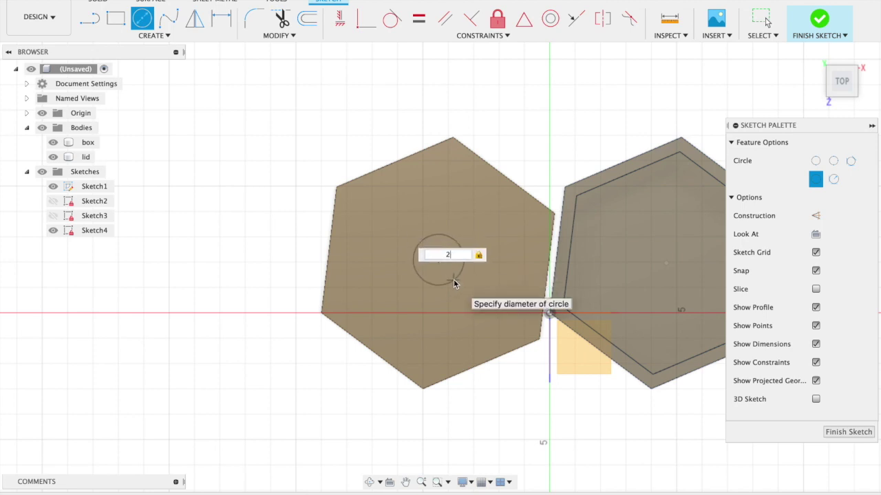
pyautogui.press('Return')
pyautogui.press('Escape')
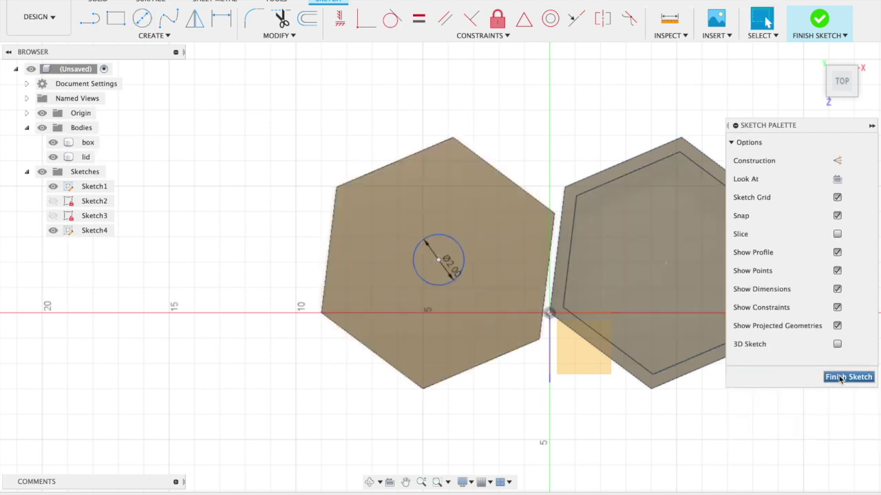
pyautogui.click(840, 378)
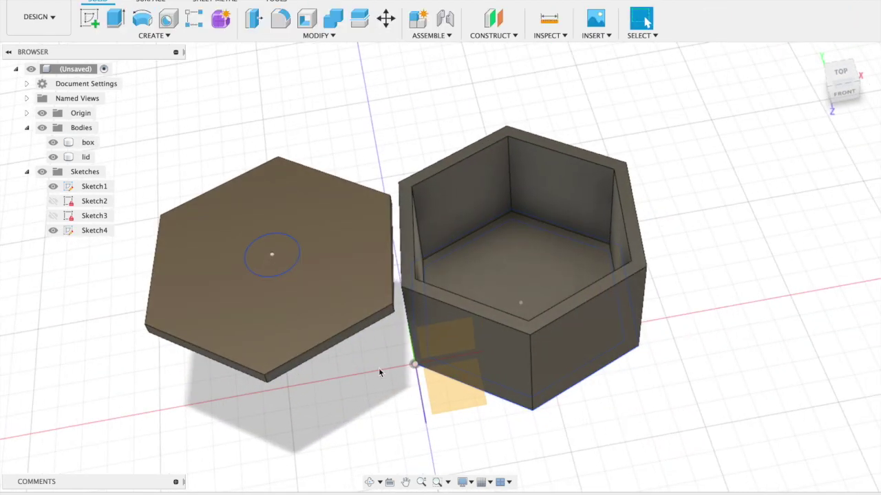
# Extrude the circle 2 cm upward from the lid as a new body to form the handle.
pyautogui.click(115, 22)
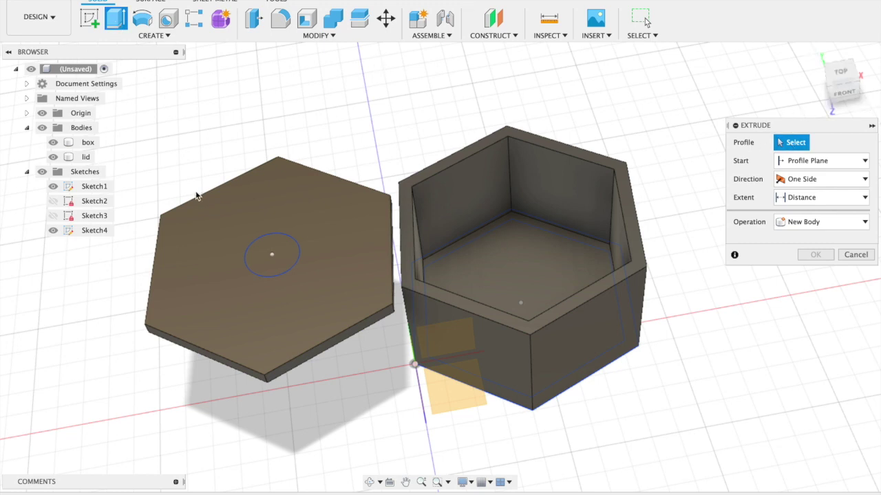
pyautogui.click(278, 256)
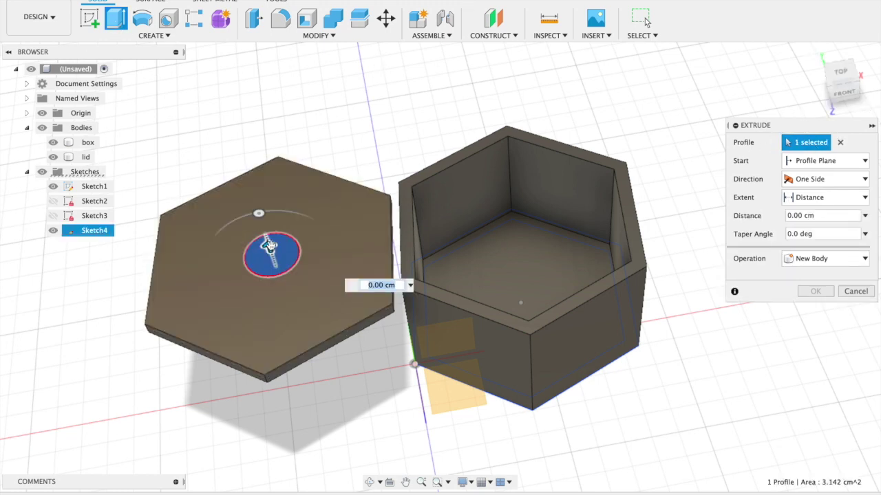
pyautogui.moveTo(270, 245); pyautogui.dragTo(262, 225)
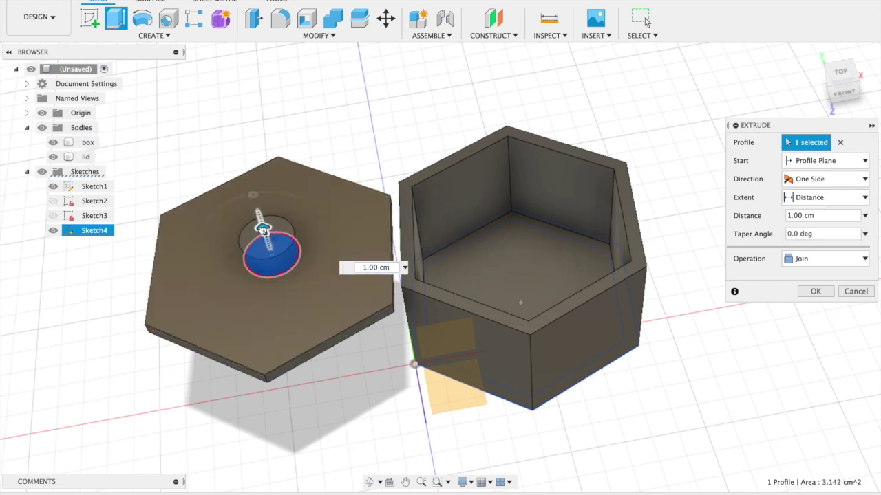
pyautogui.moveTo(261, 225); pyautogui.dragTo(258, 211)
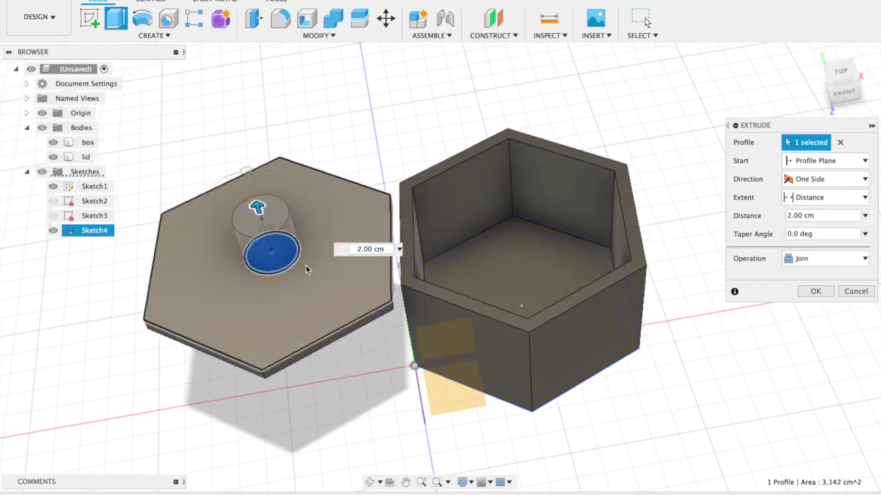
pyautogui.keyDown('shift'); pyautogui.moveTo(306, 266); pyautogui.dragTo(305, 266, button='middle'); pyautogui.keyUp('shift')
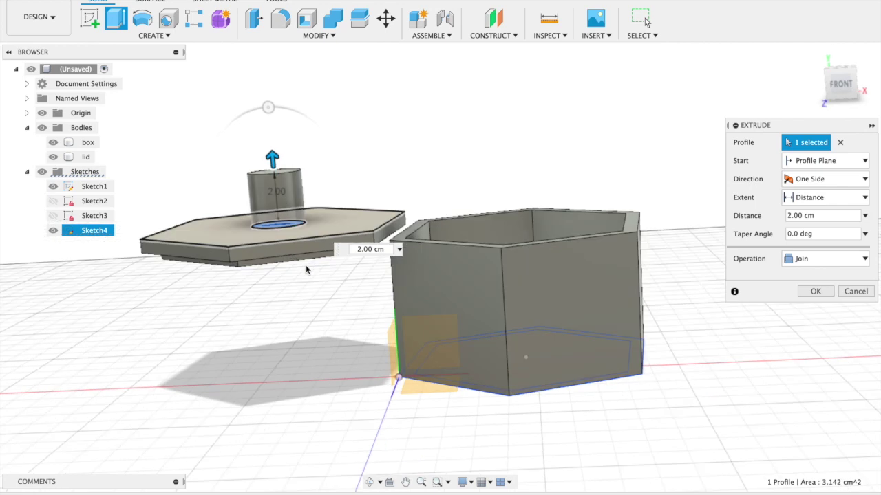
pyautogui.click(804, 259)
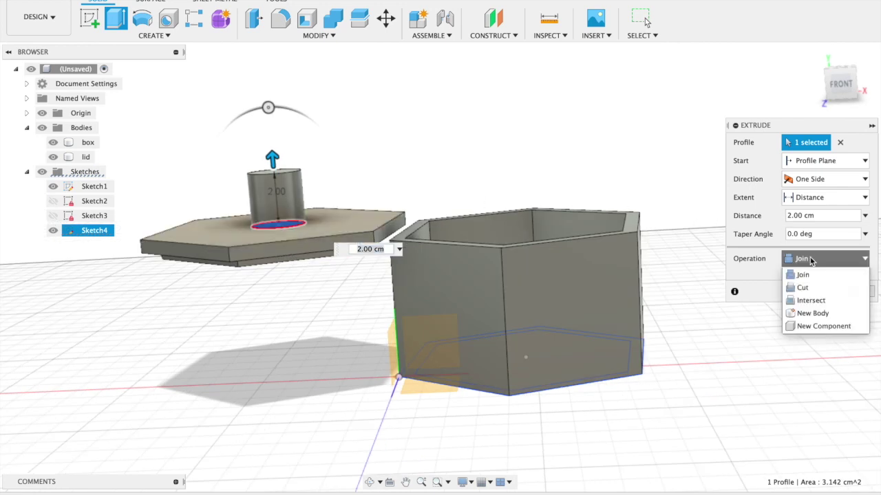
pyautogui.click(823, 315)
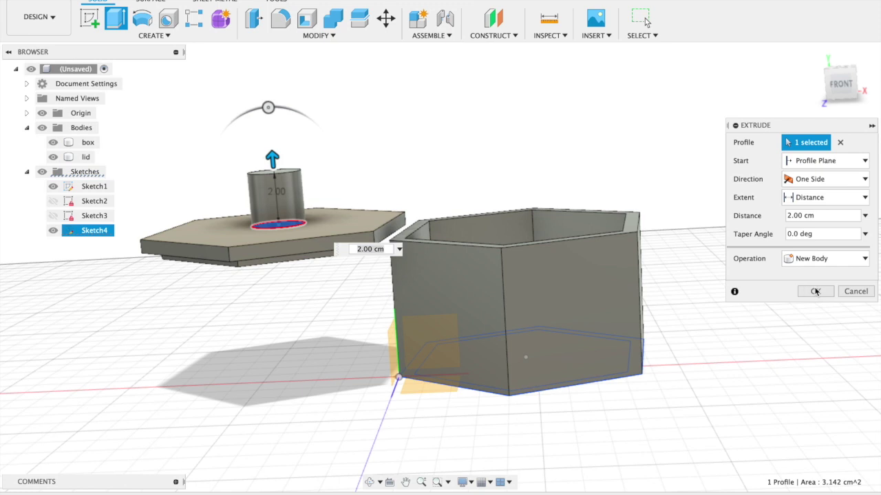
pyautogui.click(815, 292)
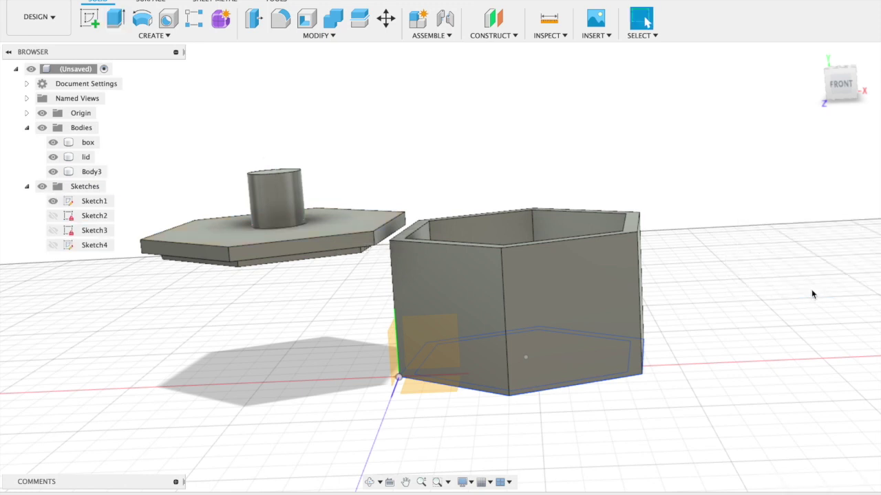
# Rename the new cylindrical body on the lid as handle\.
pyautogui.doubleClick(93, 172)
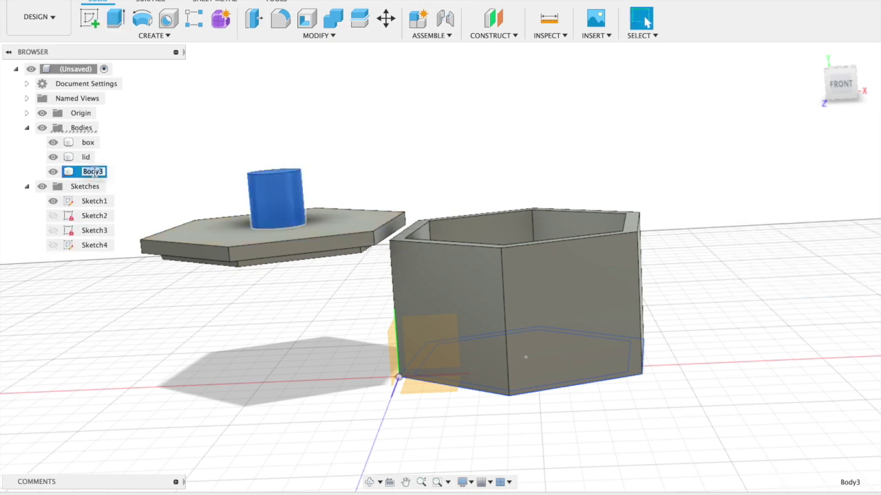
pyautogui.write('har')
pyautogui.press('Return')
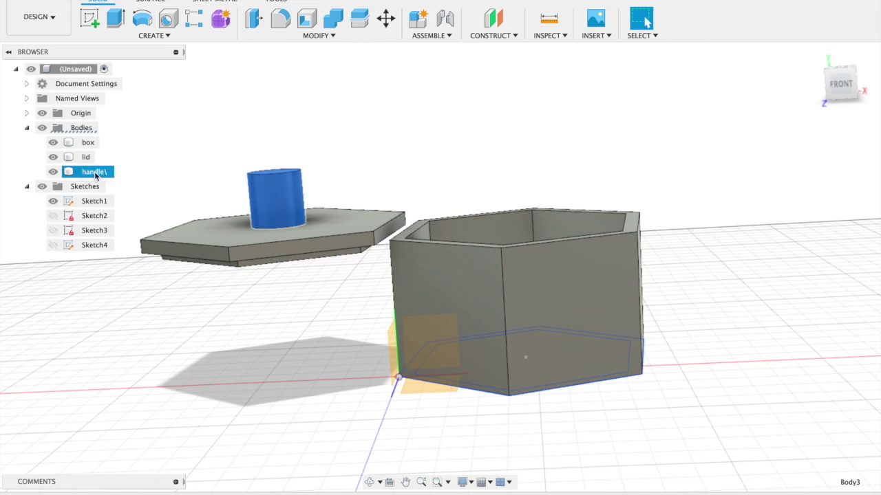
pyautogui.click(199, 124)
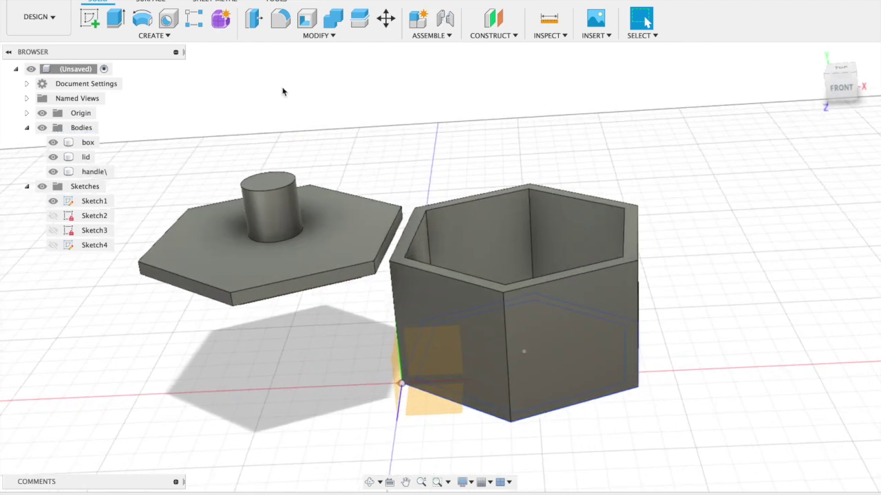
pyautogui.click(307, 36)
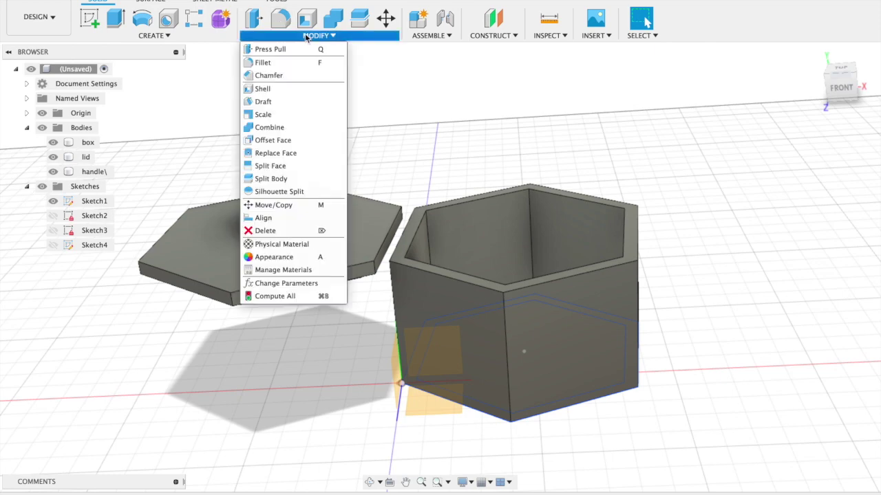
pyautogui.click(280, 19)
pyautogui.click(309, 36)
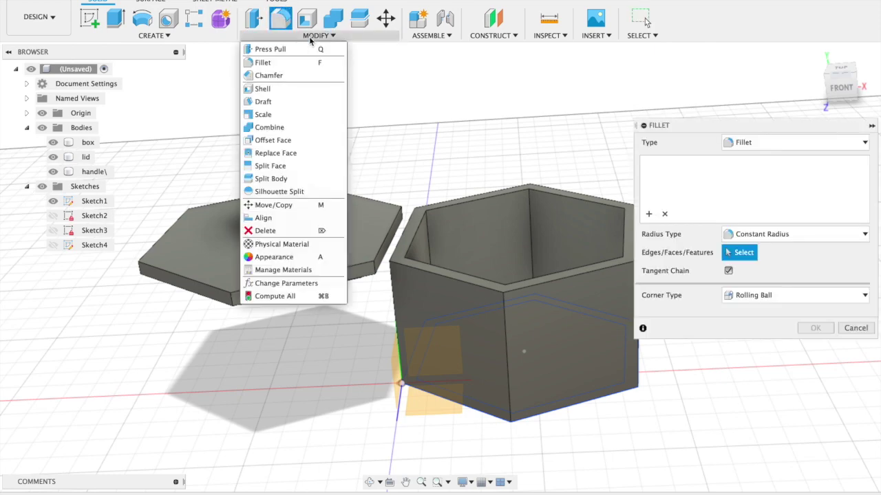
pyautogui.click(281, 66)
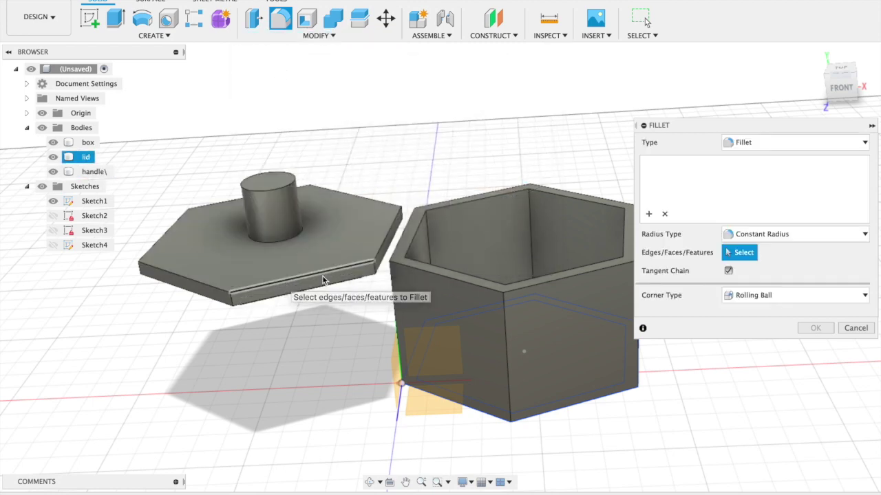
pyautogui.click(431, 272)
pyautogui.moveTo(428, 269); pyautogui.dragTo(415, 261)
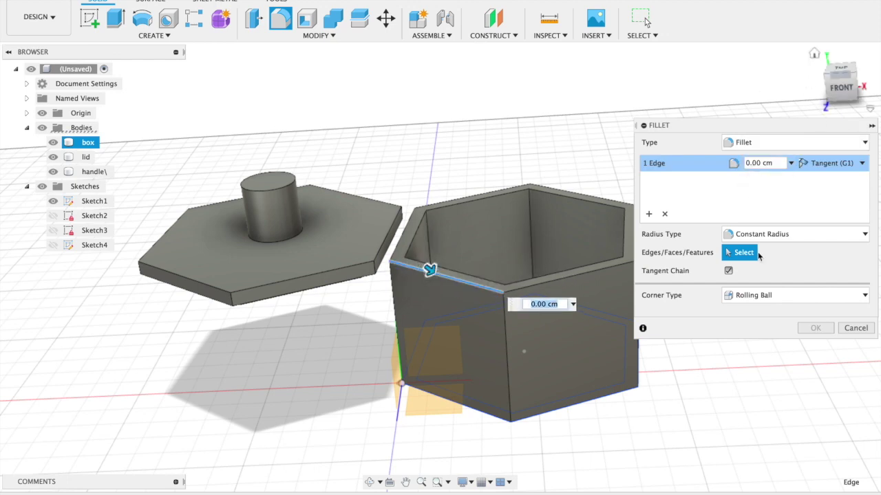
pyautogui.click(855, 328)
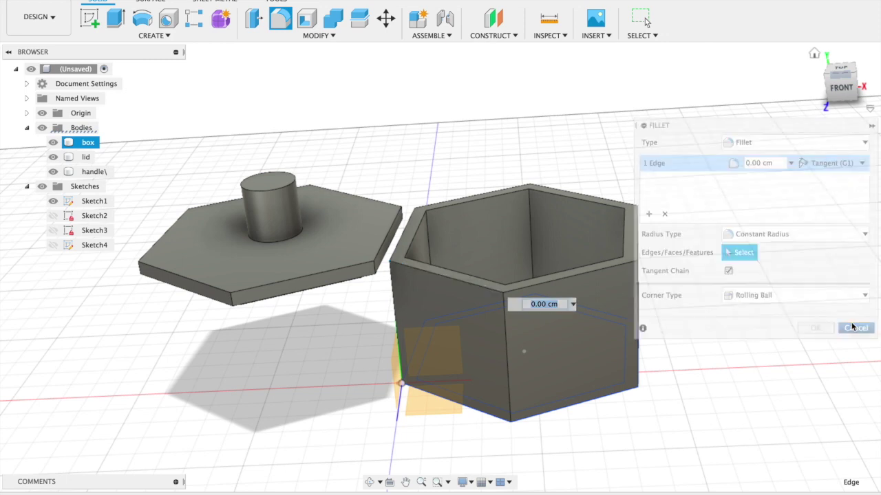
# Fillet the top circular edge of the handle with a 1 cm radius.
pyautogui.click(280, 18)
pyautogui.click(291, 190)
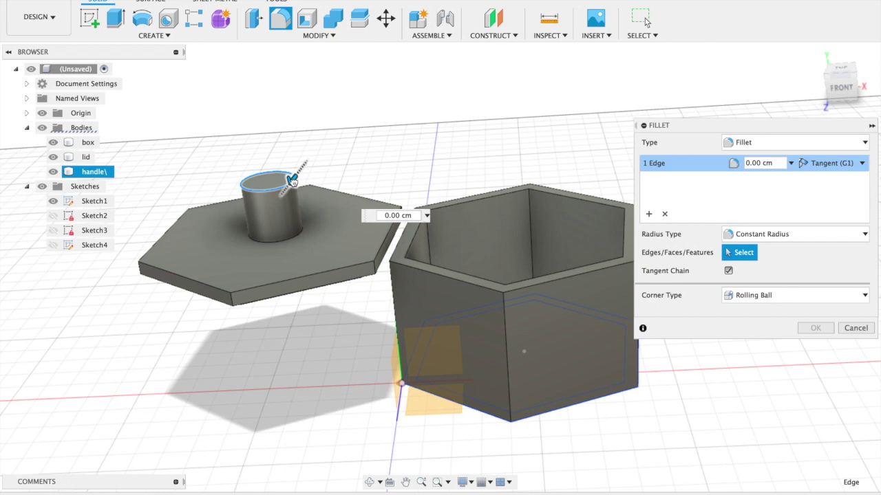
pyautogui.moveTo(289, 183); pyautogui.dragTo(287, 190)
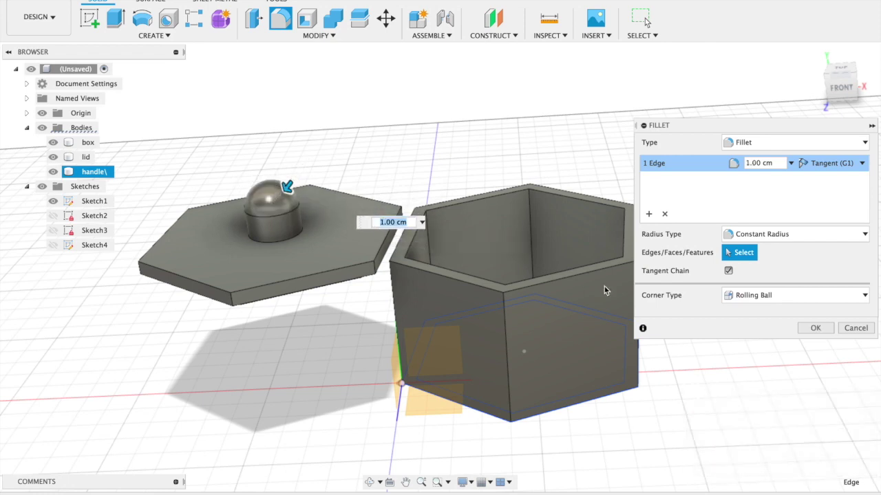
pyautogui.click(815, 328)
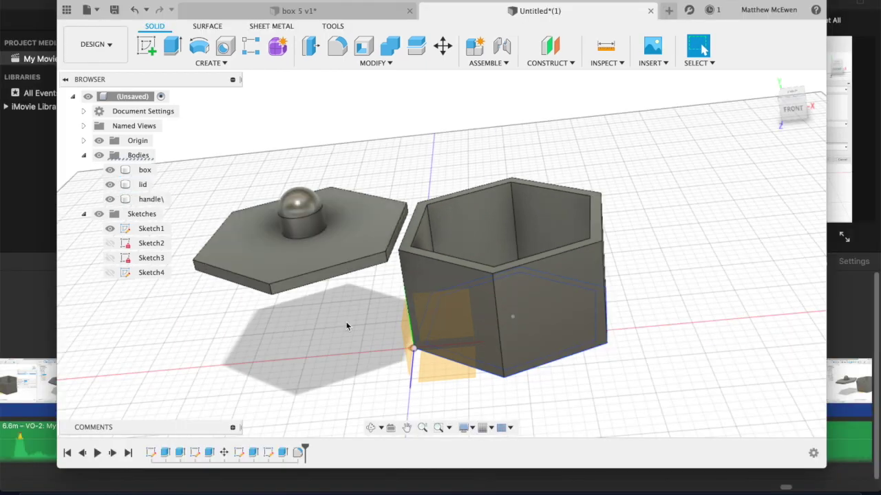
# Roll the design history back to the beginning and replay it one feature at a time through the handle's fillet.
pyautogui.click(309, 229)
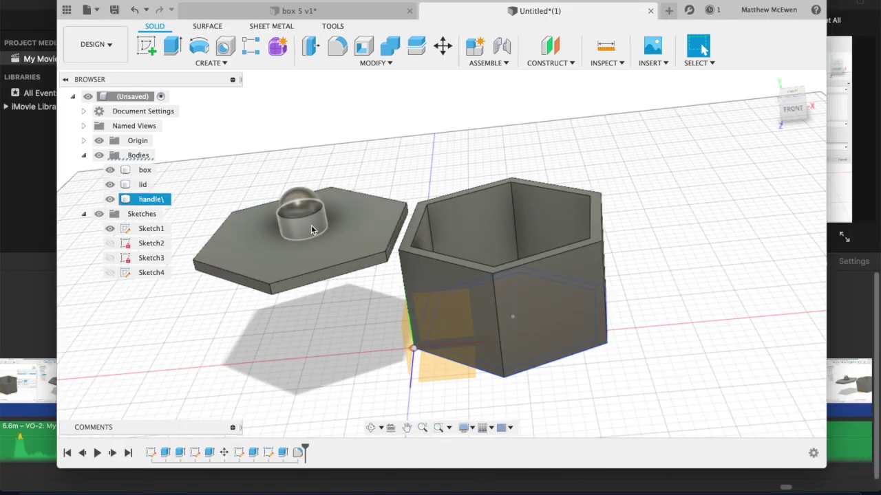
pyautogui.click(282, 420)
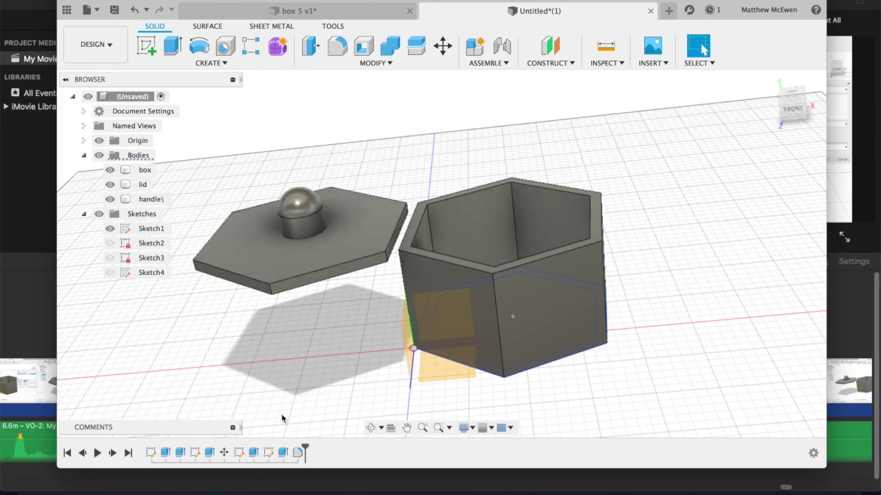
pyautogui.click(284, 454)
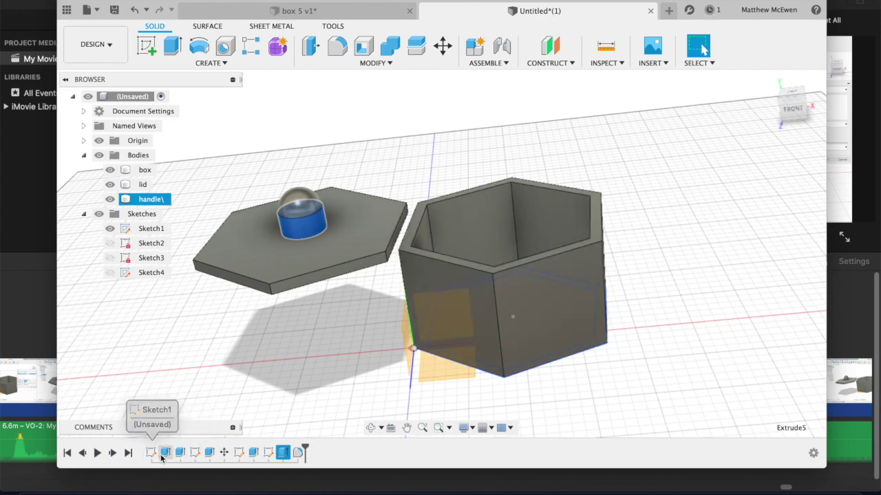
pyautogui.click(68, 453)
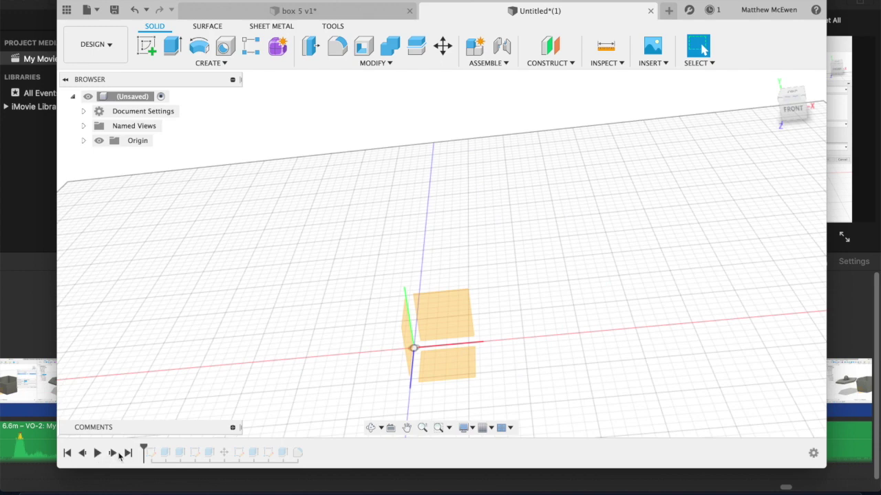
pyautogui.click(118, 454)
pyautogui.click(115, 454)
pyautogui.click(115, 454)
pyautogui.click(115, 454)
pyautogui.click(115, 454)
pyautogui.click(115, 455)
pyautogui.click(115, 454)
pyautogui.click(115, 454)
pyautogui.click(115, 454)
pyautogui.click(115, 454)
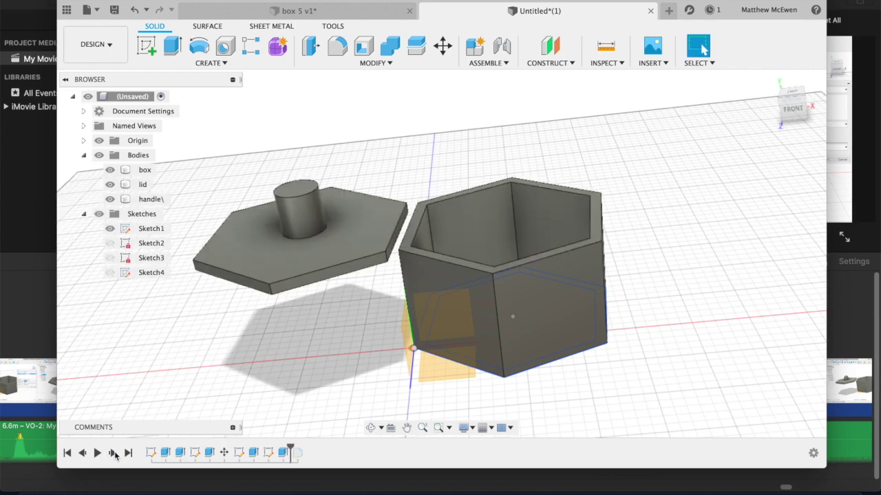
pyautogui.click(115, 455)
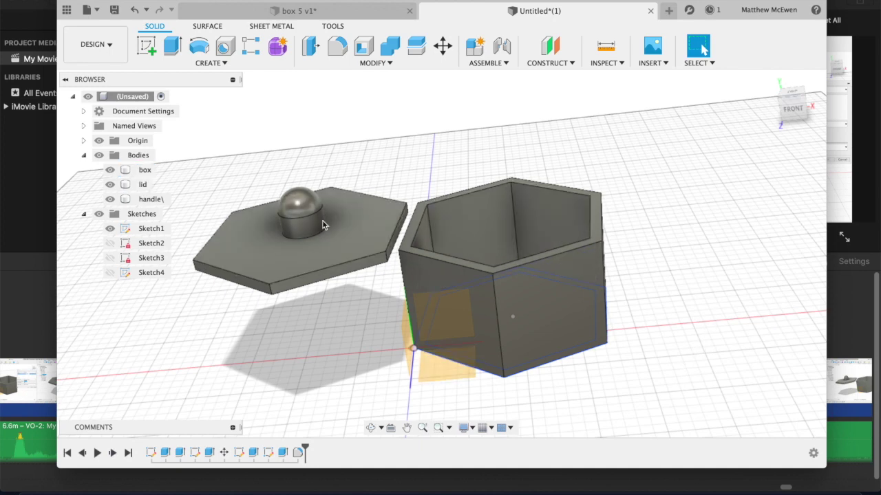
# Edit the handle's extrusion feature and set its distance to 1 cm.
pyautogui.click(283, 452)
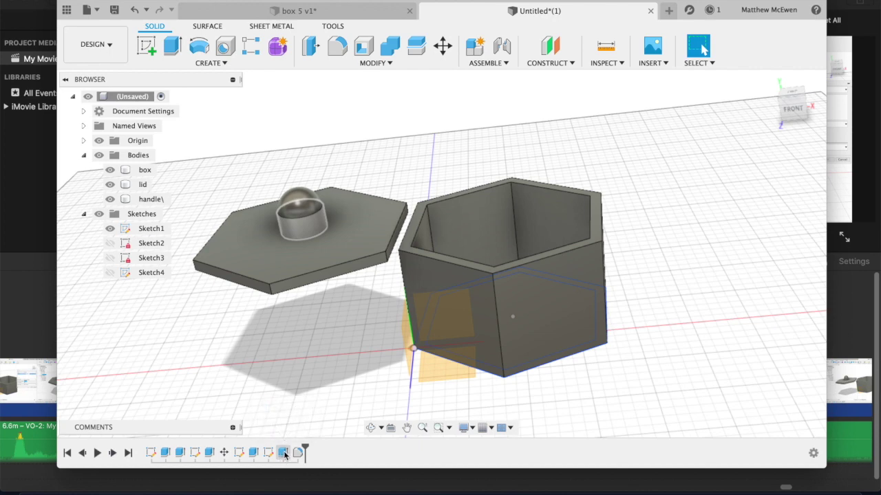
pyautogui.doubleClick(283, 453)
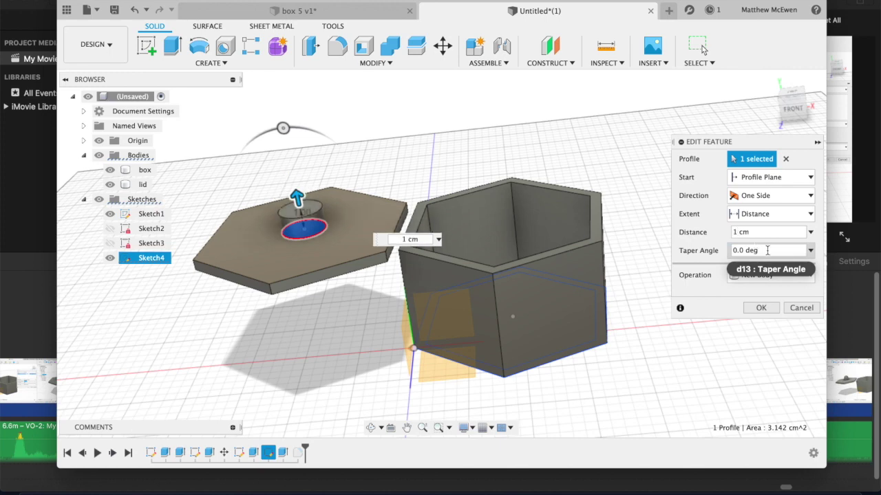
pyautogui.click(763, 309)
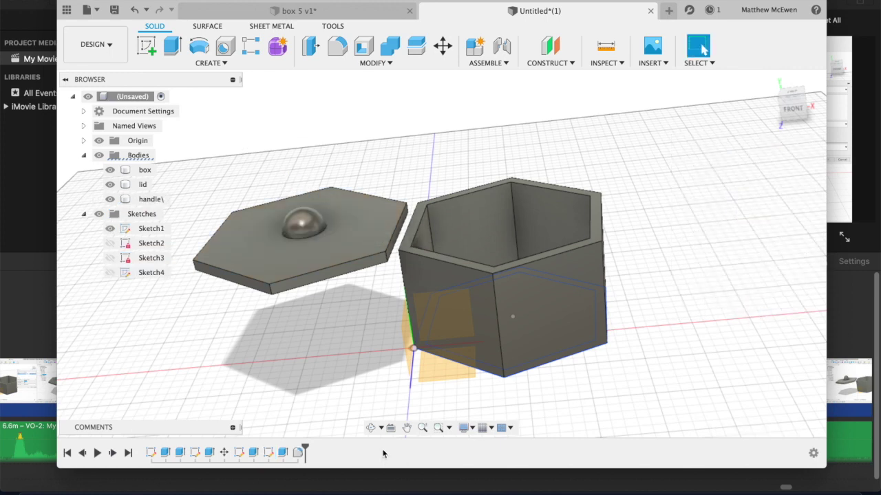
# Edit the handle's fillet feature and set its radius to 0.5 cm.
pyautogui.doubleClick(298, 453)
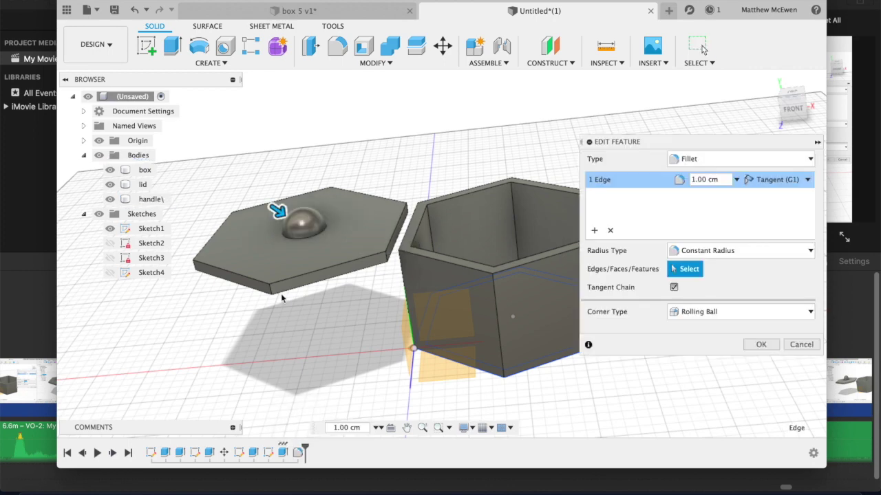
pyautogui.moveTo(281, 207); pyautogui.dragTo(273, 211)
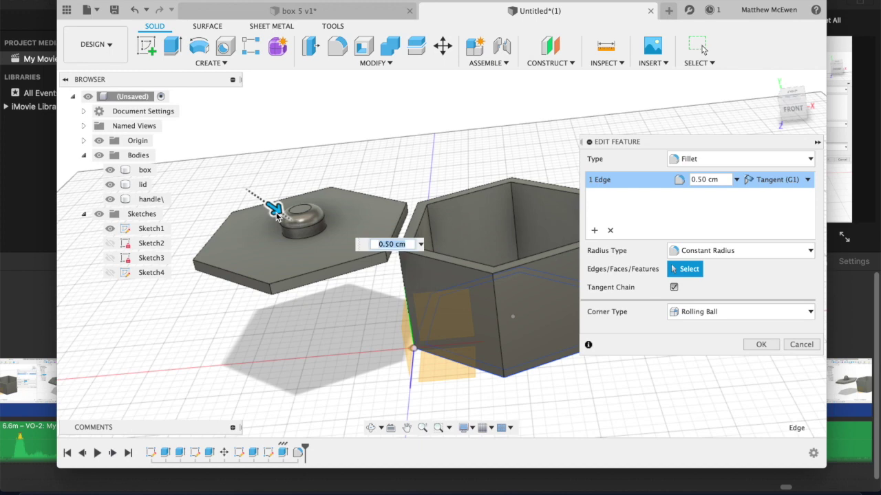
pyautogui.press('Return')
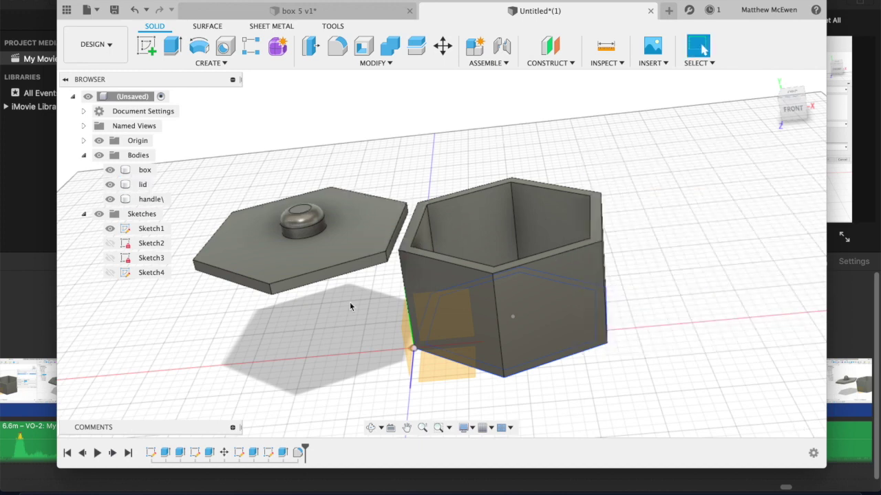